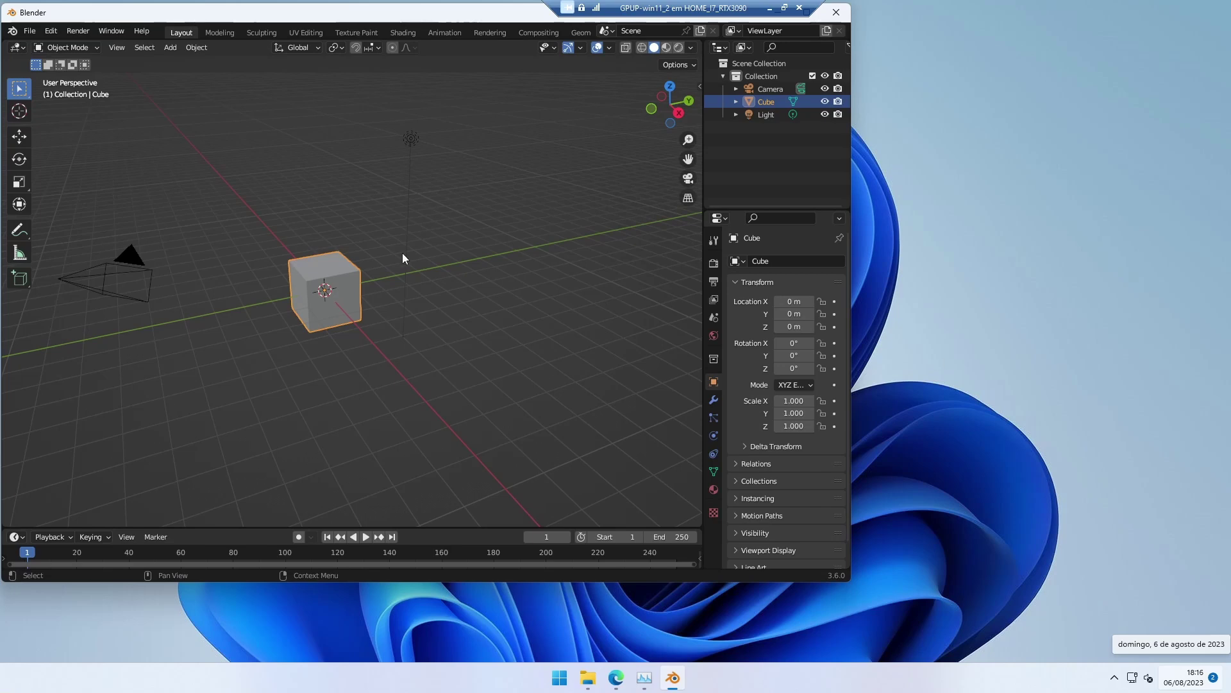
- Install CEB_4d_Human_0.02.zip from Downloads as an add-on and enable CEB 4D Humans
left_click(53, 30)
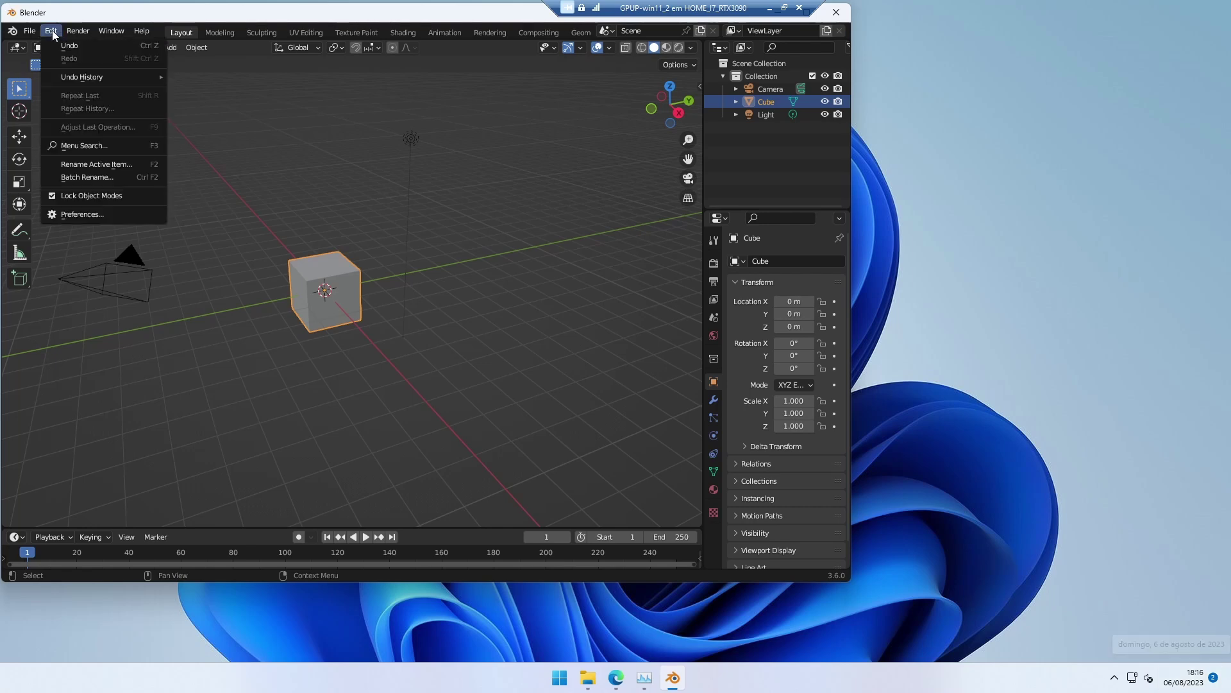
left_click(70, 218)
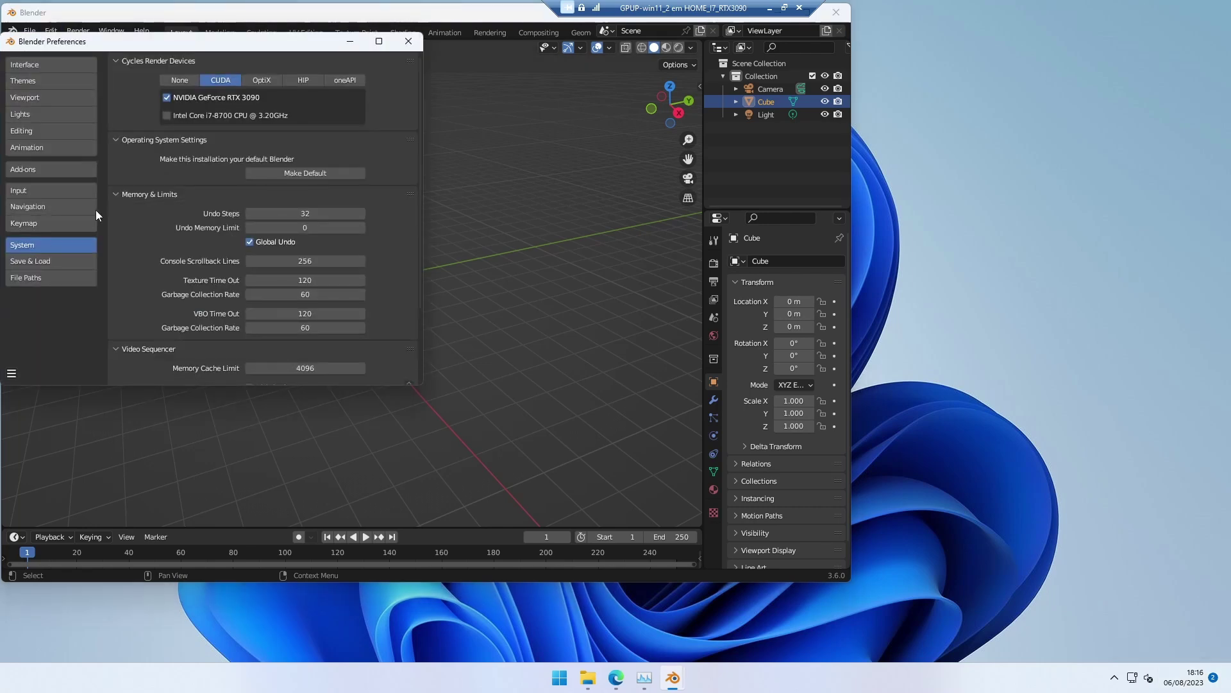
left_click(50, 168)
left_click(333, 60)
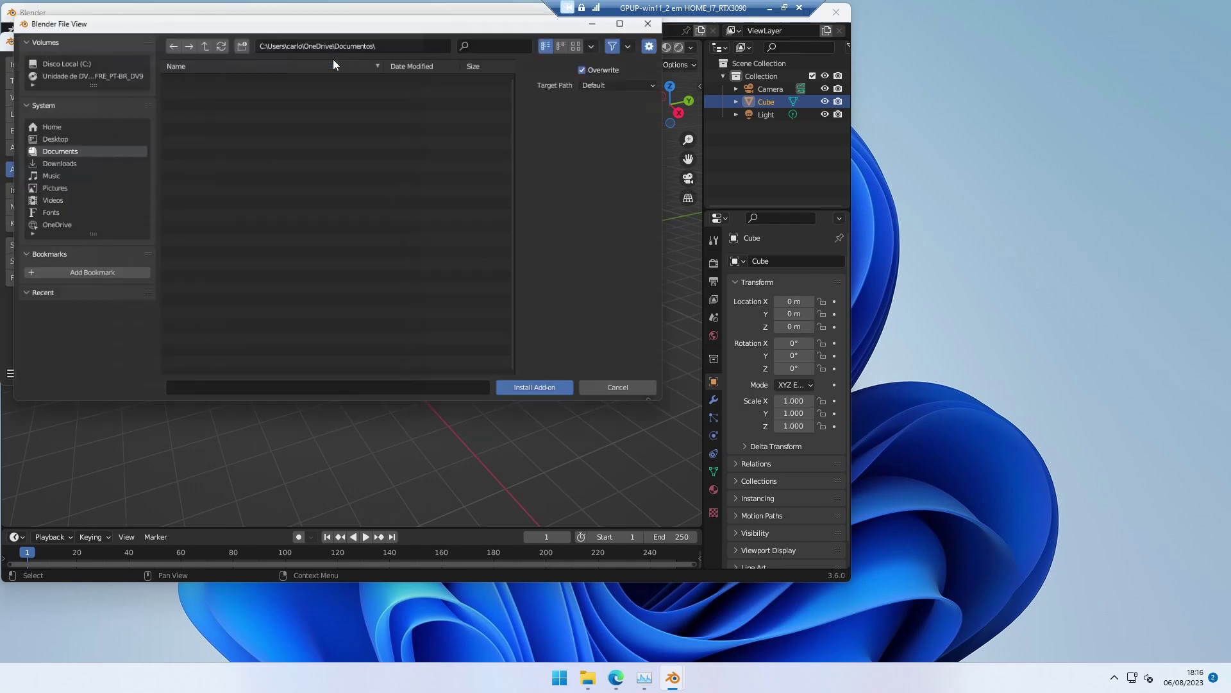
left_click(48, 161)
left_click(232, 100)
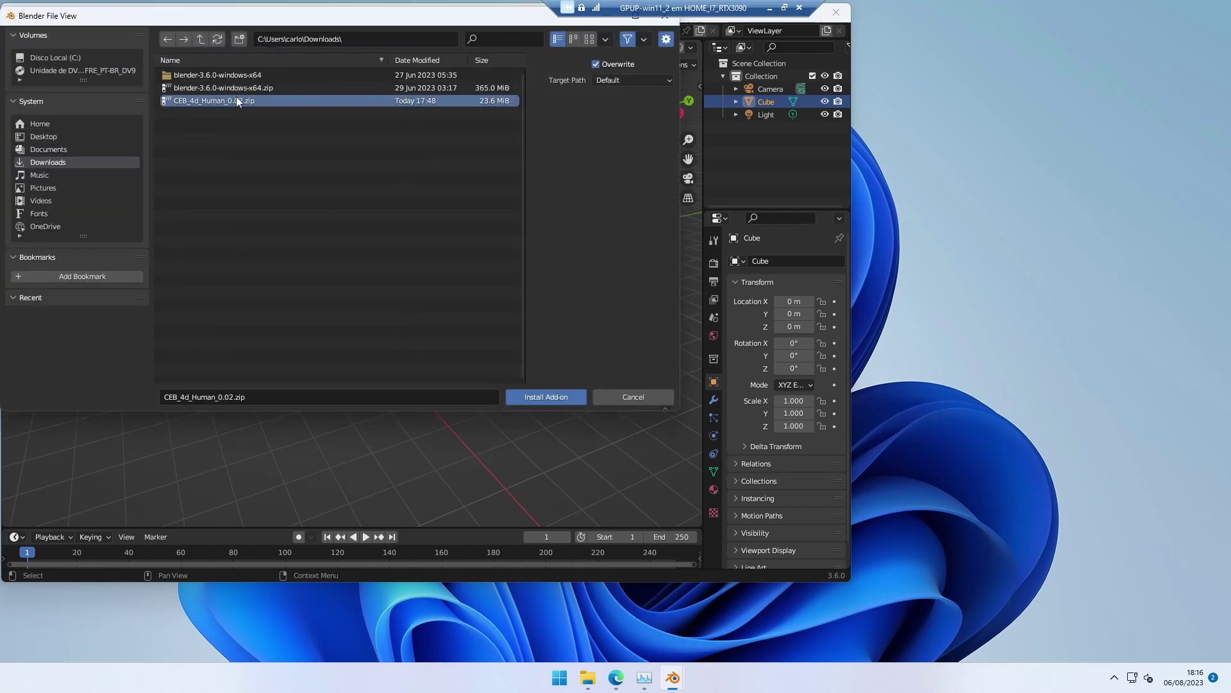
left_click(537, 398)
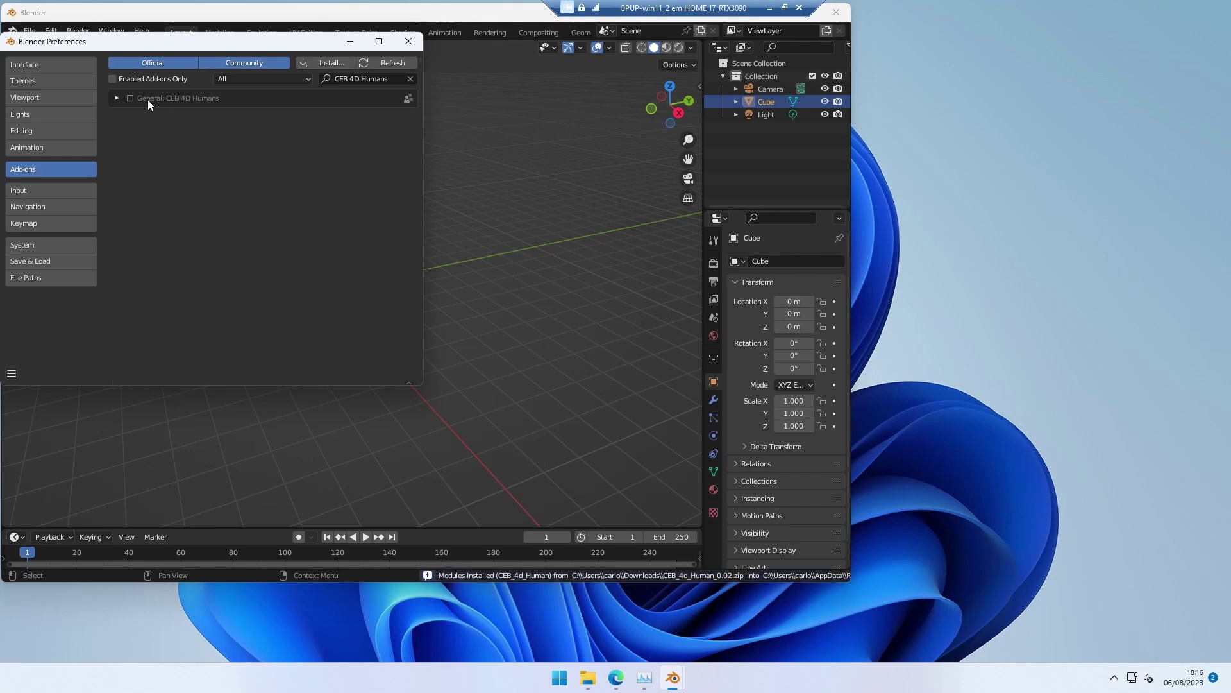
left_click(130, 97)
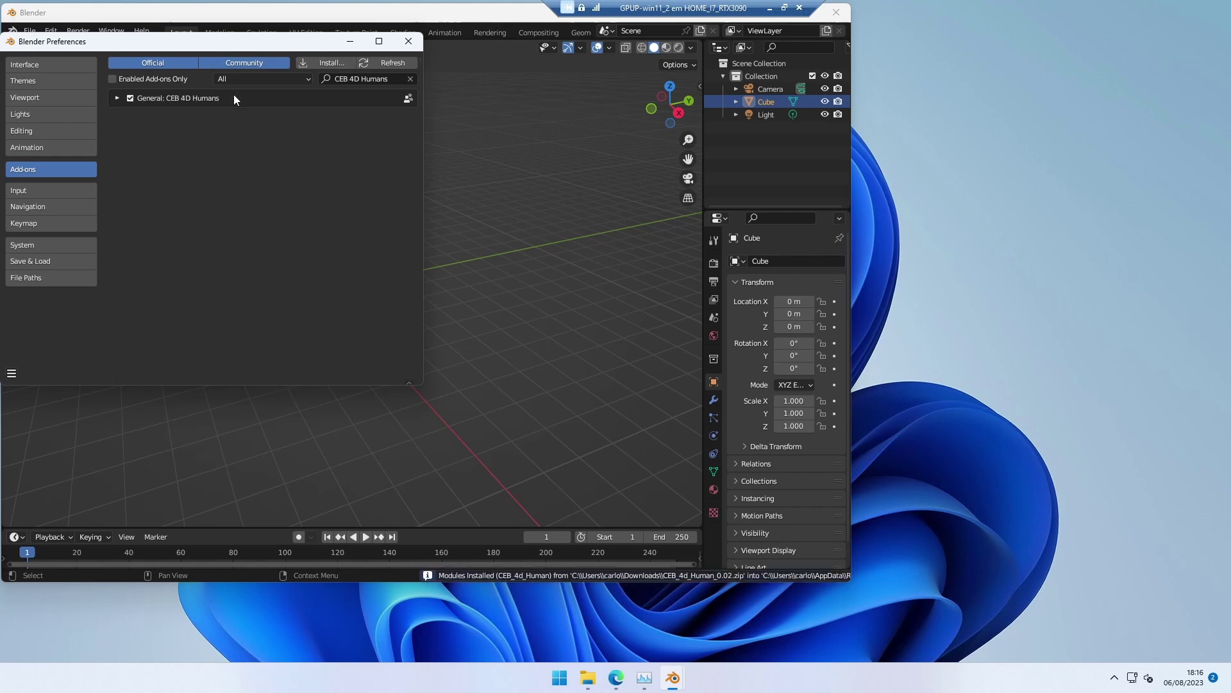
- Close Preferences and show the 4D Humans tab in the viewport sidebar
left_click(409, 40)
key("n")
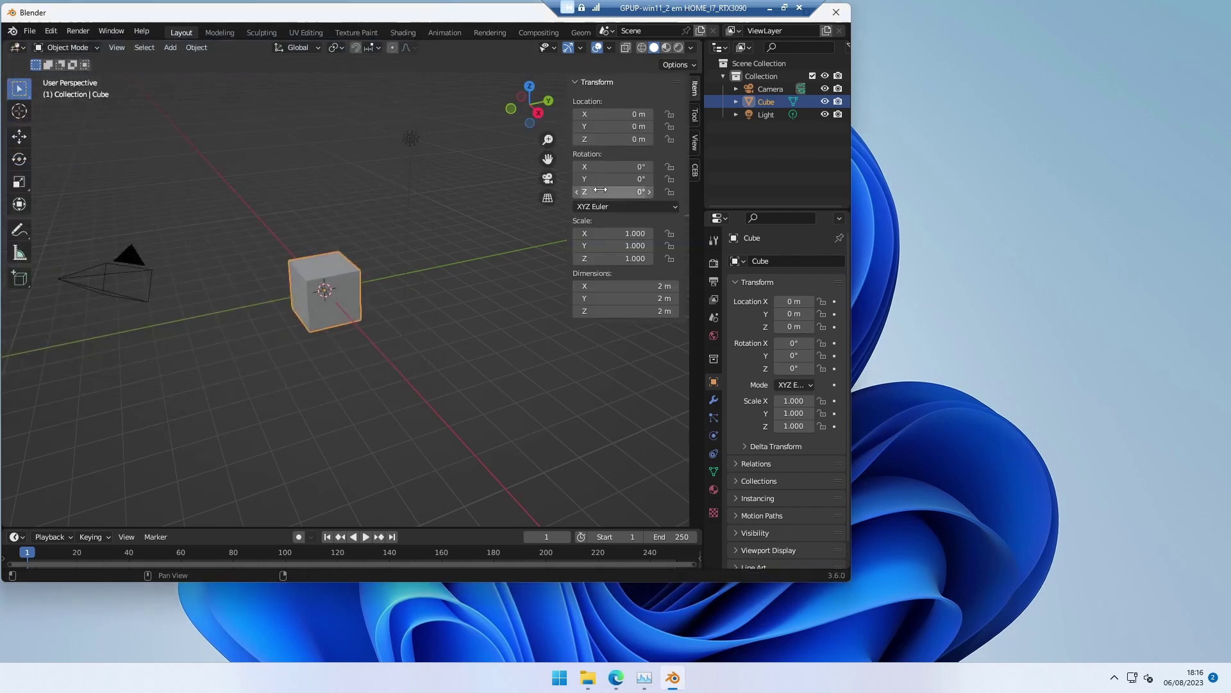
left_click(695, 172)
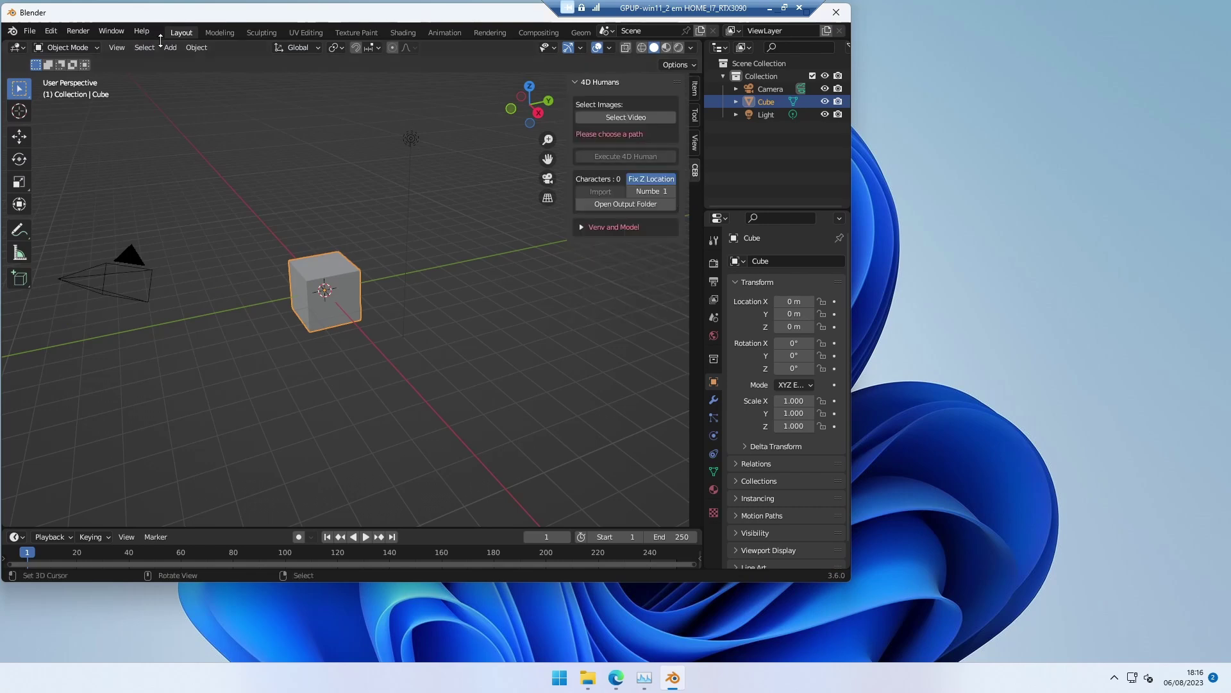
- Open the system console and move it to the lower right of the screen
left_click(111, 32)
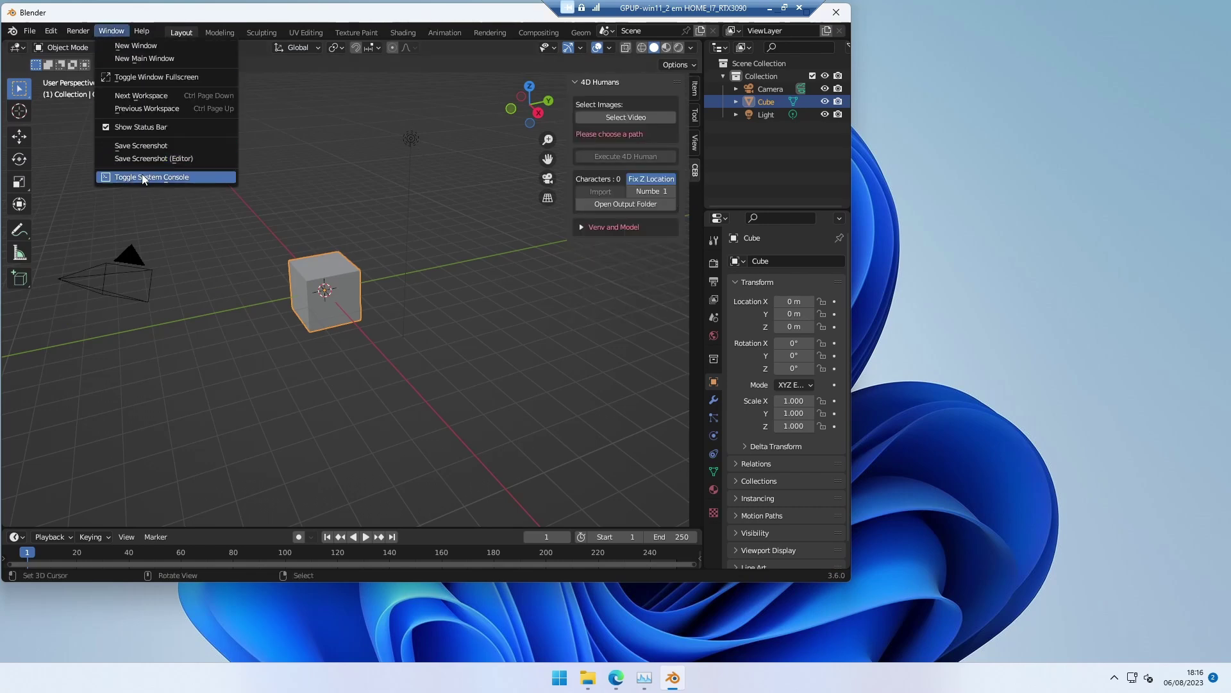
left_click(168, 177)
left_click_drag(248, 62, 797, 346)
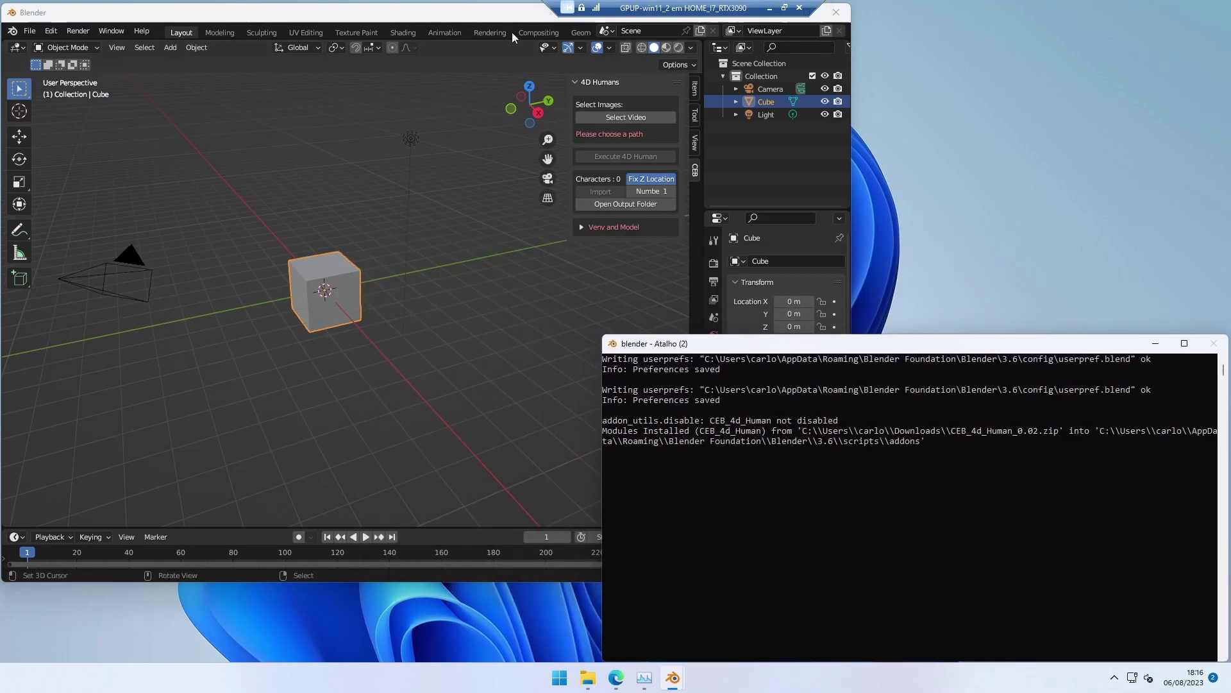
- Expand Venv and Model and browse the venv path to the root of drive C:
left_click(511, 32)
left_click(578, 227)
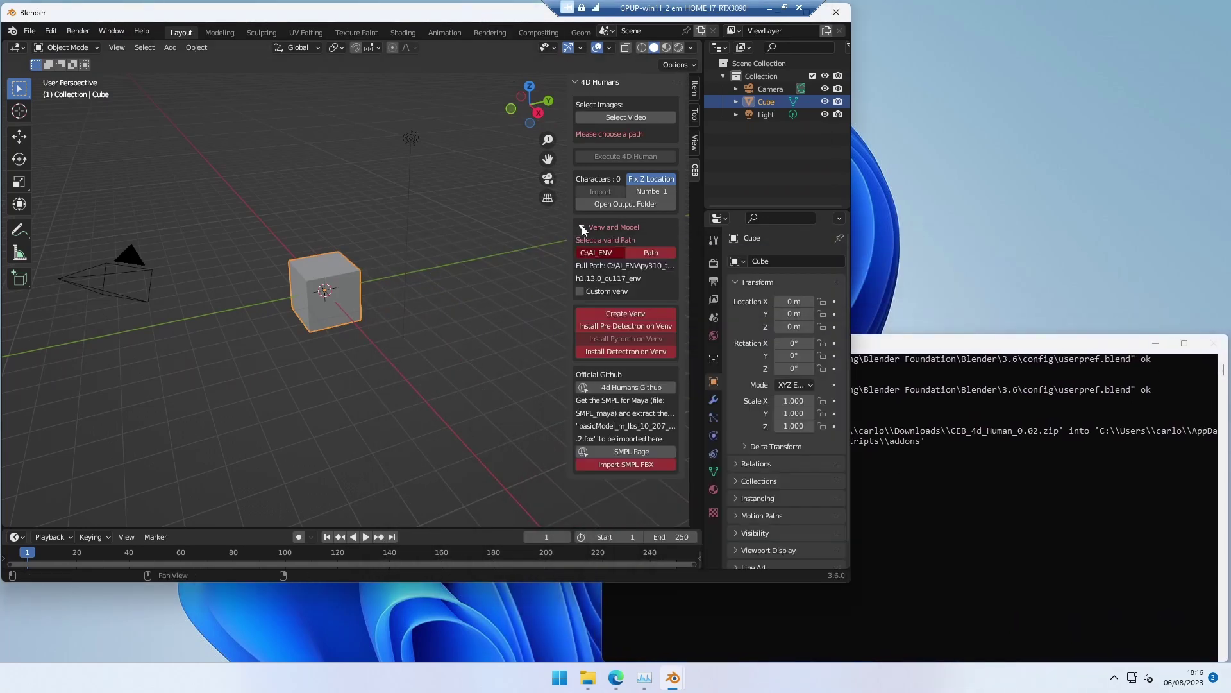
left_click(643, 252)
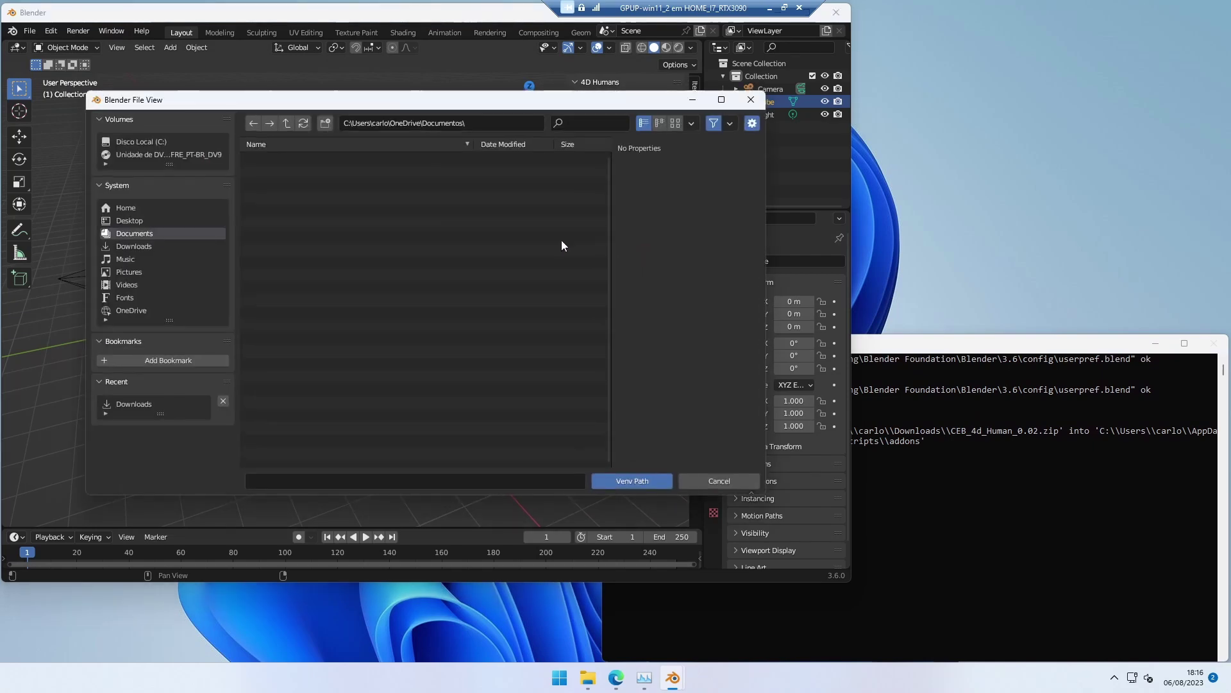
left_click(286, 123)
left_click(286, 123)
left_click(147, 141)
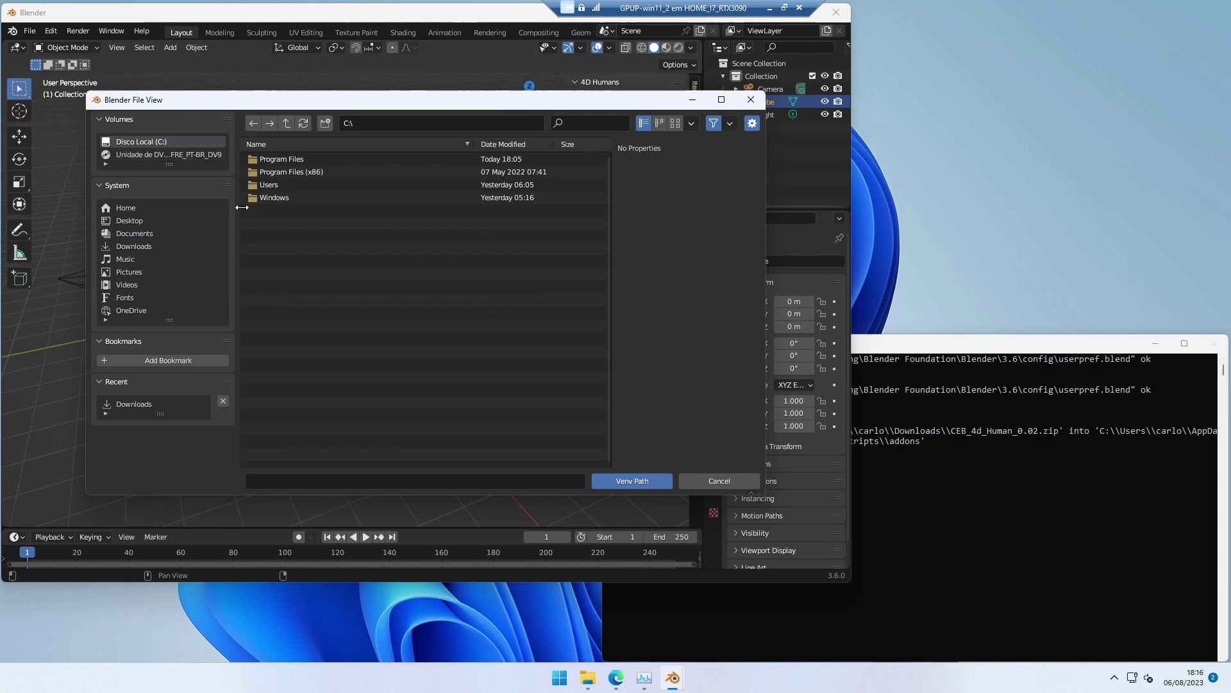
- Create folder C:\AI_ENV, set it as the venv path, and start creating the venv
left_click(325, 124)
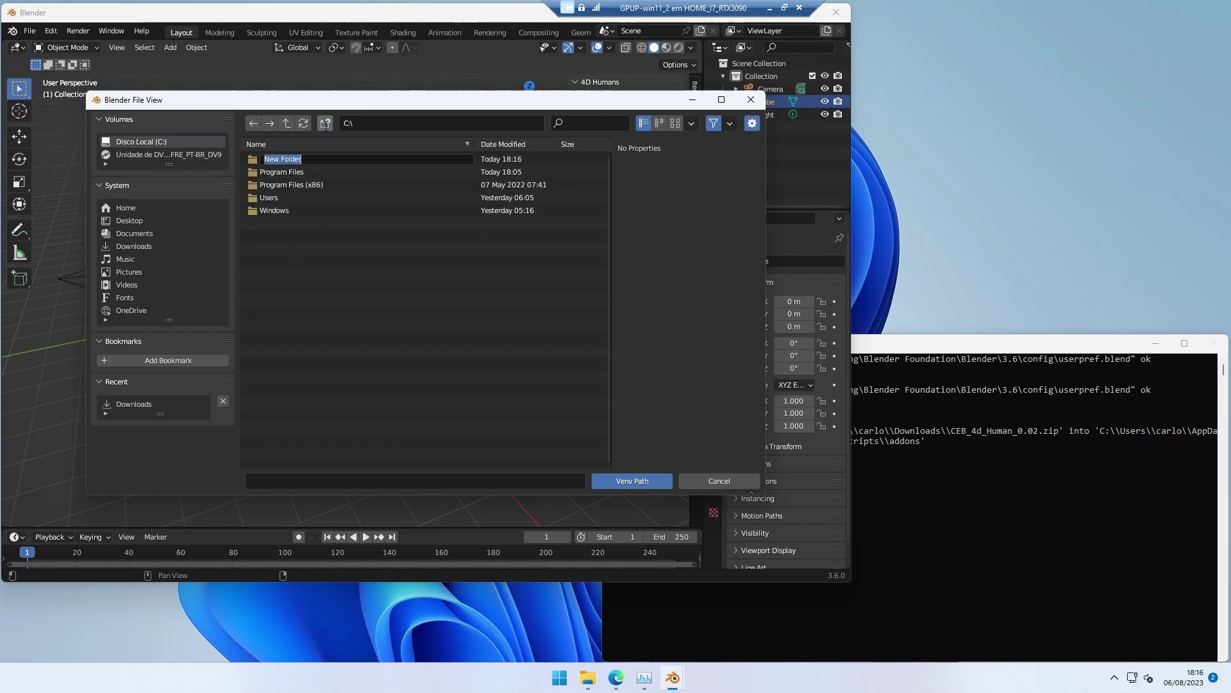
type("AI_ENV")
key("Return")
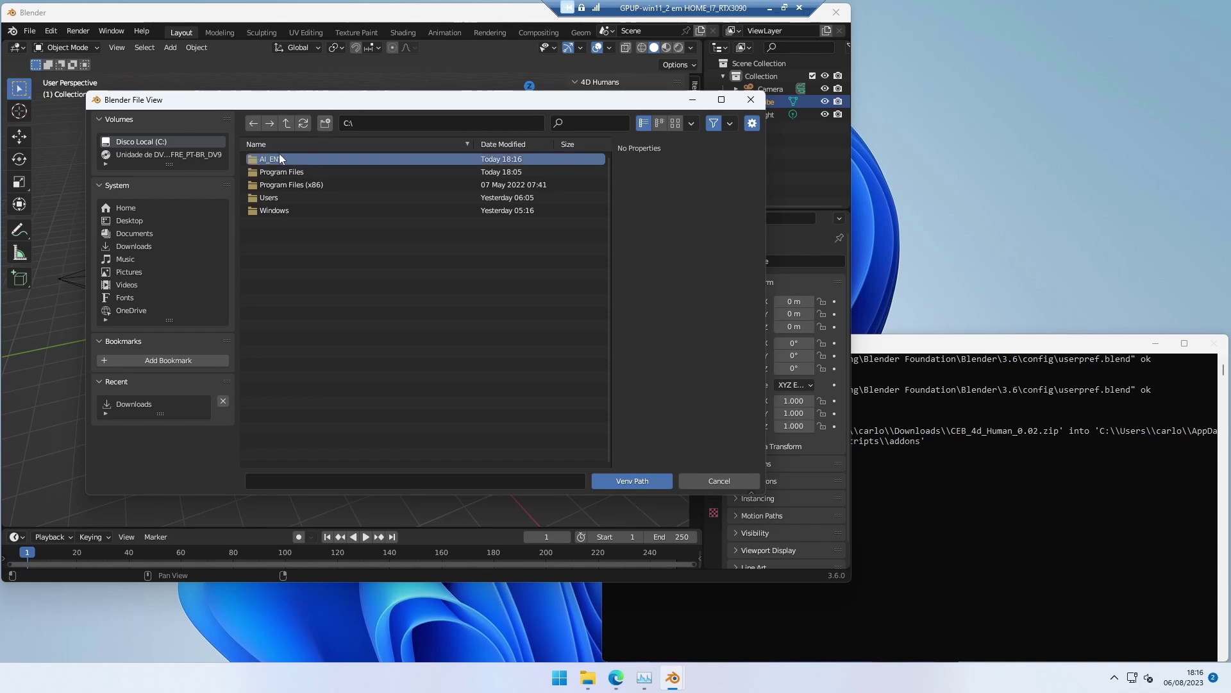
left_click(279, 157)
left_click(633, 483)
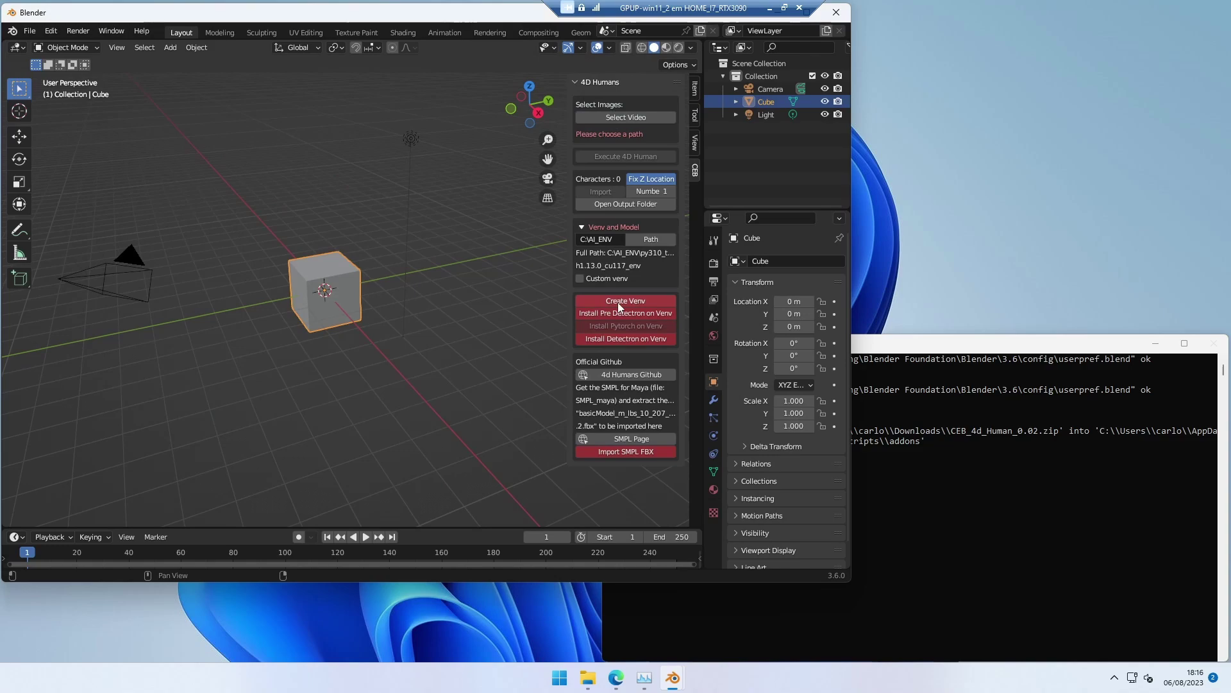
left_click(606, 302)
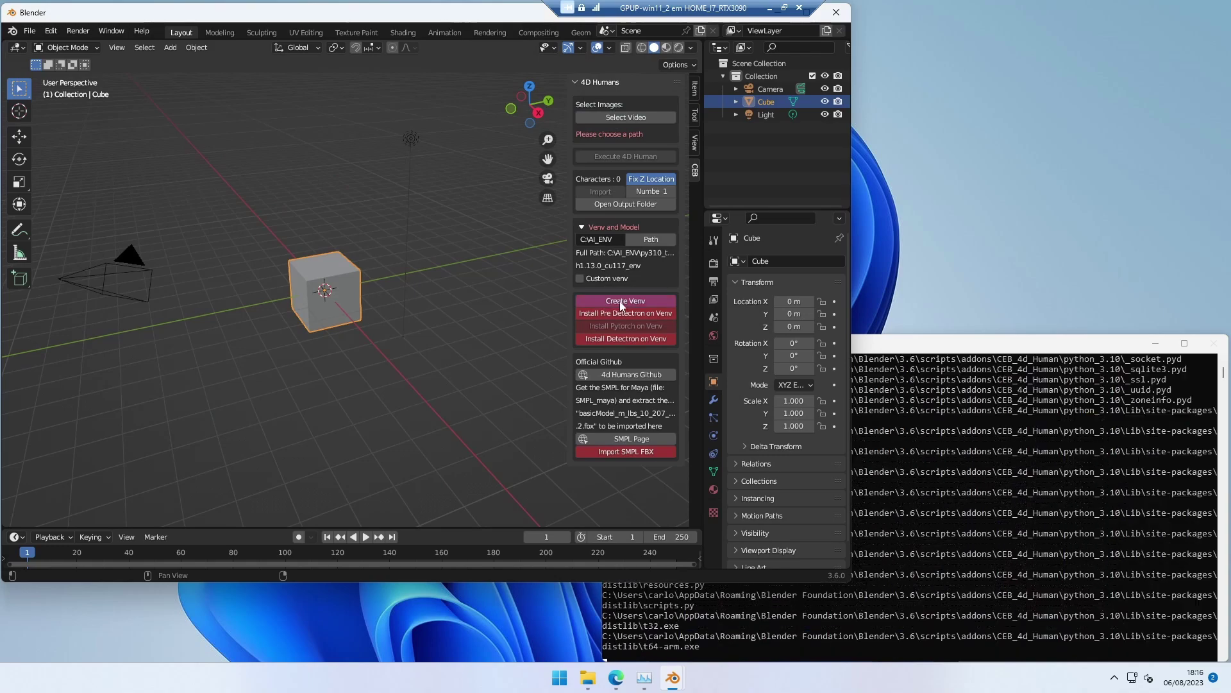
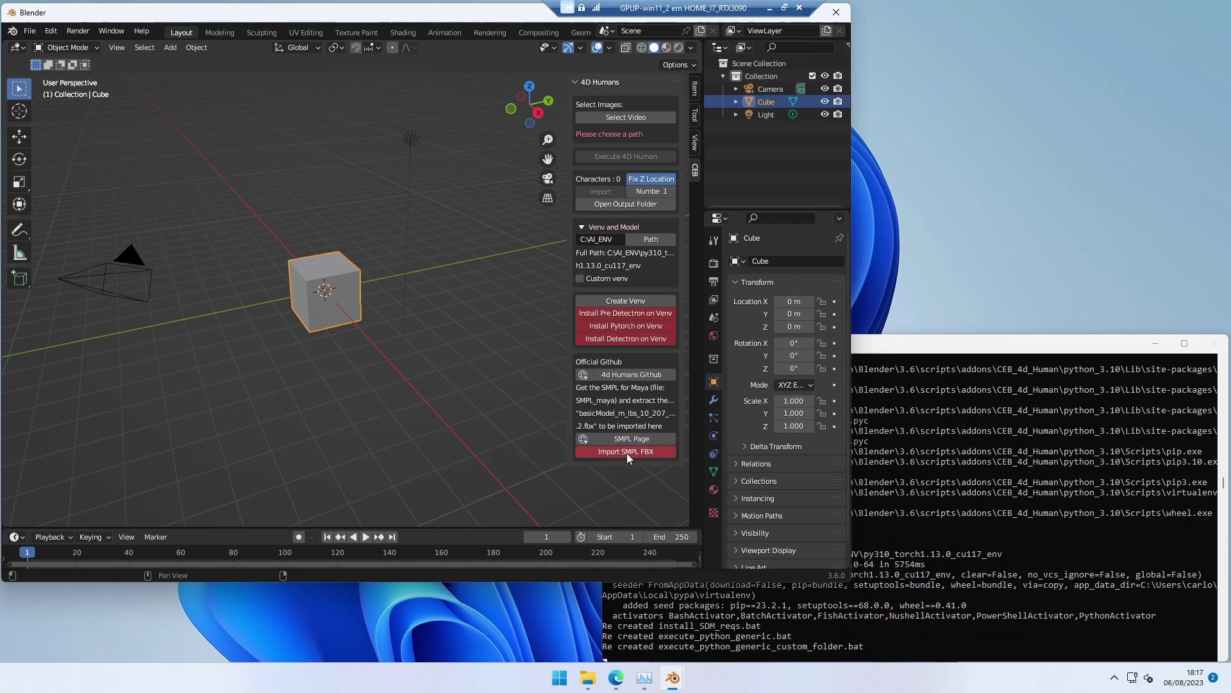
- Run Install Pre Detectron, Install Pytorch and Install Detectron on Venv, closing each finished console
left_click(614, 313)
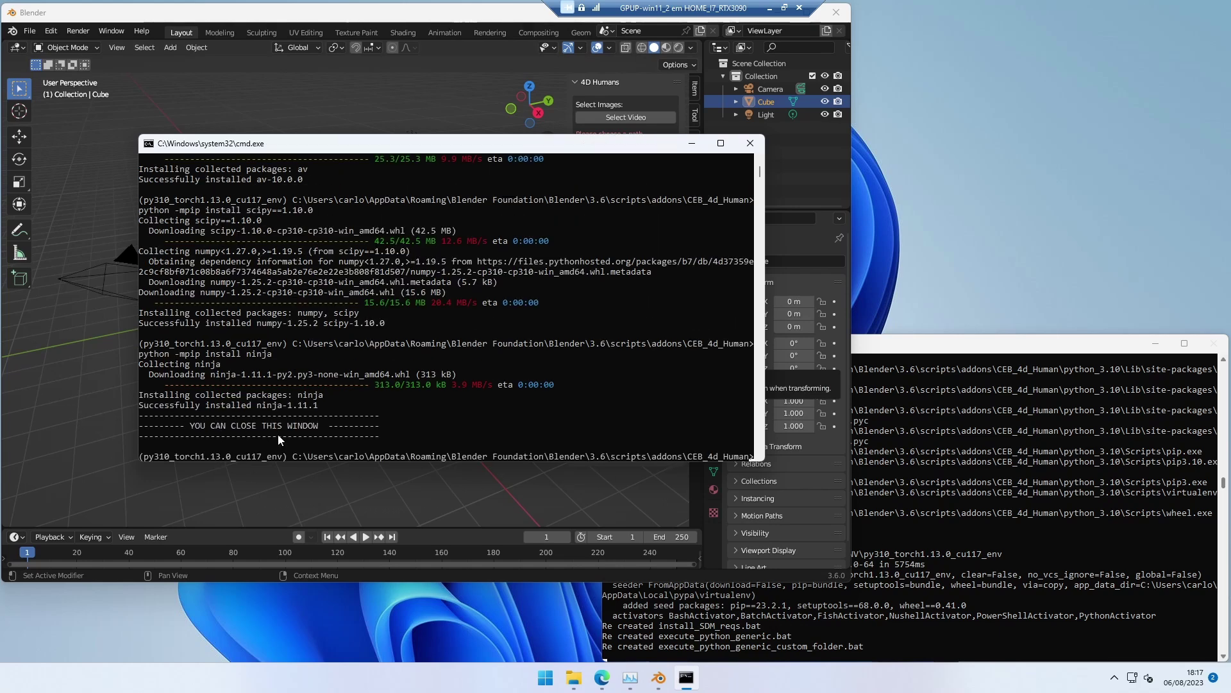
left_click(749, 143)
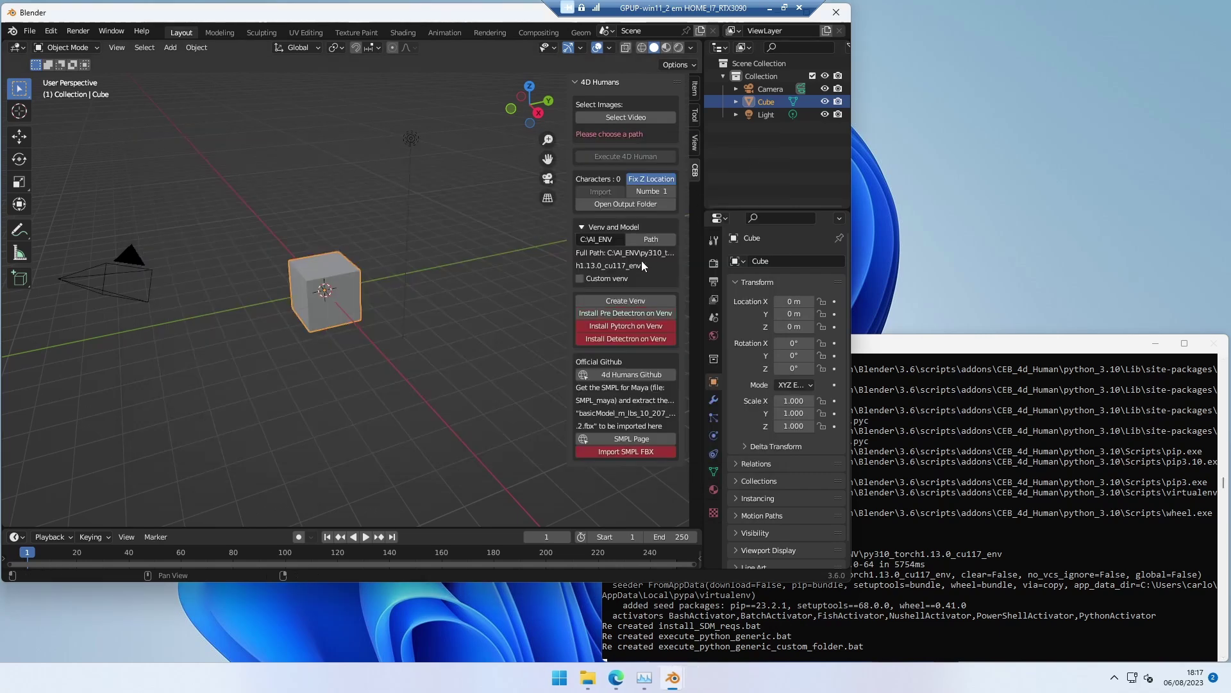
left_click(607, 325)
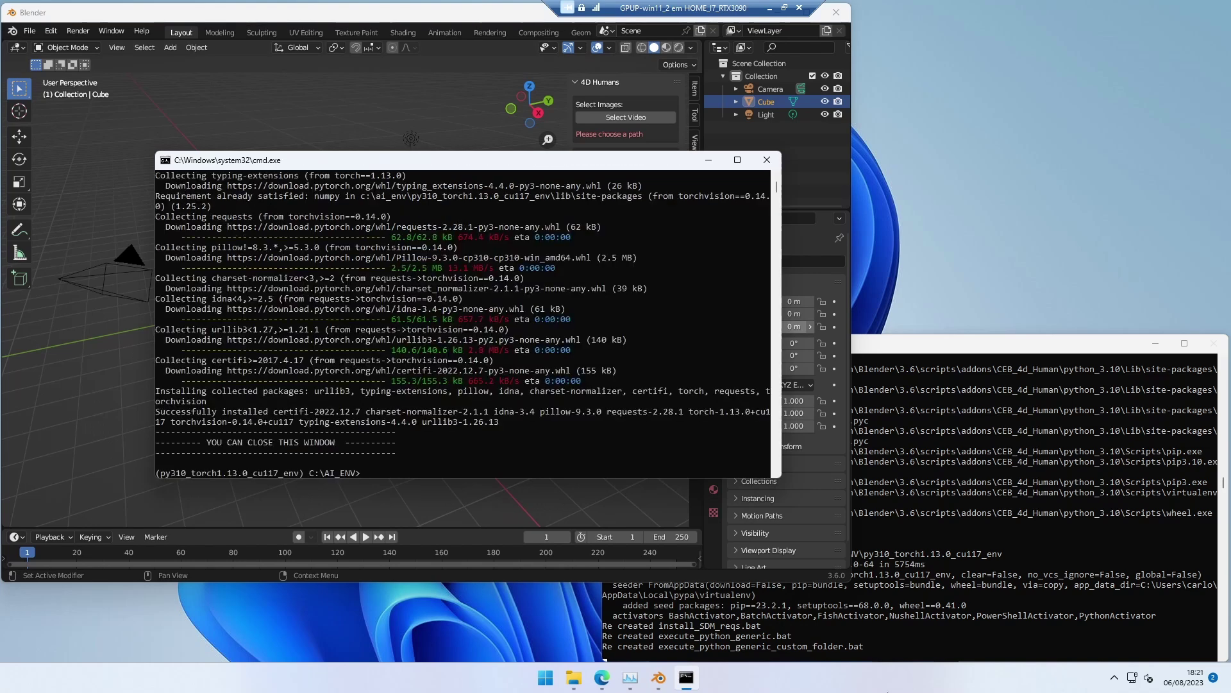
left_click(766, 160)
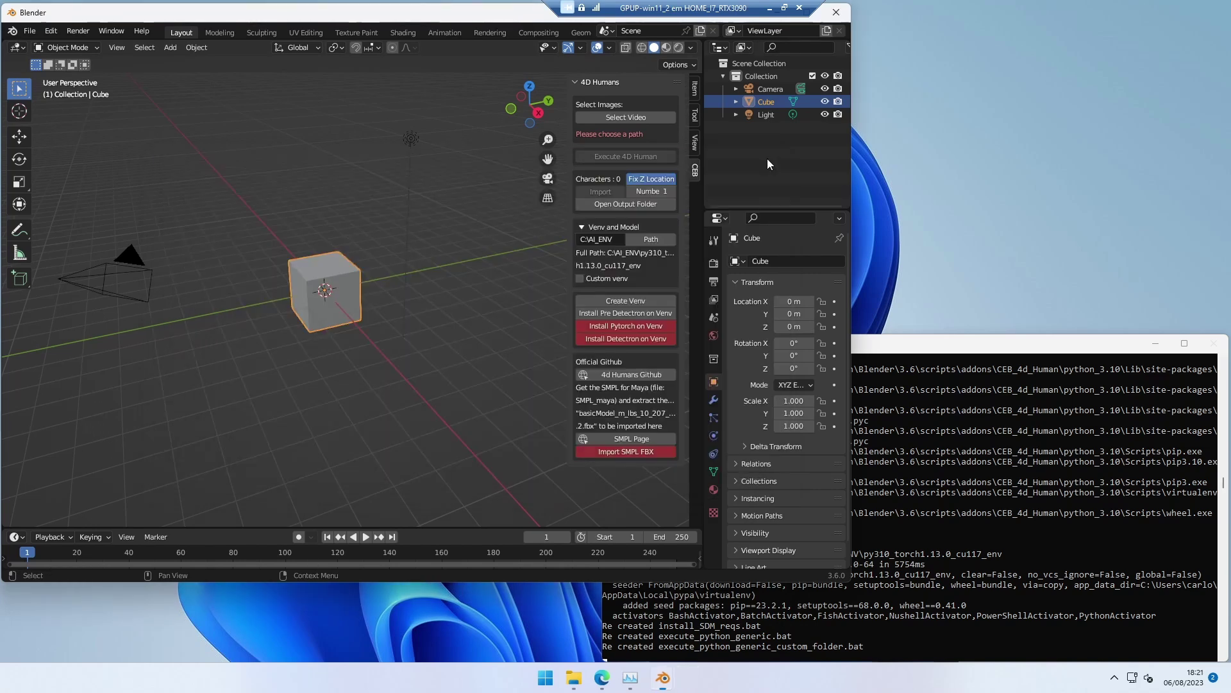
left_click(615, 338)
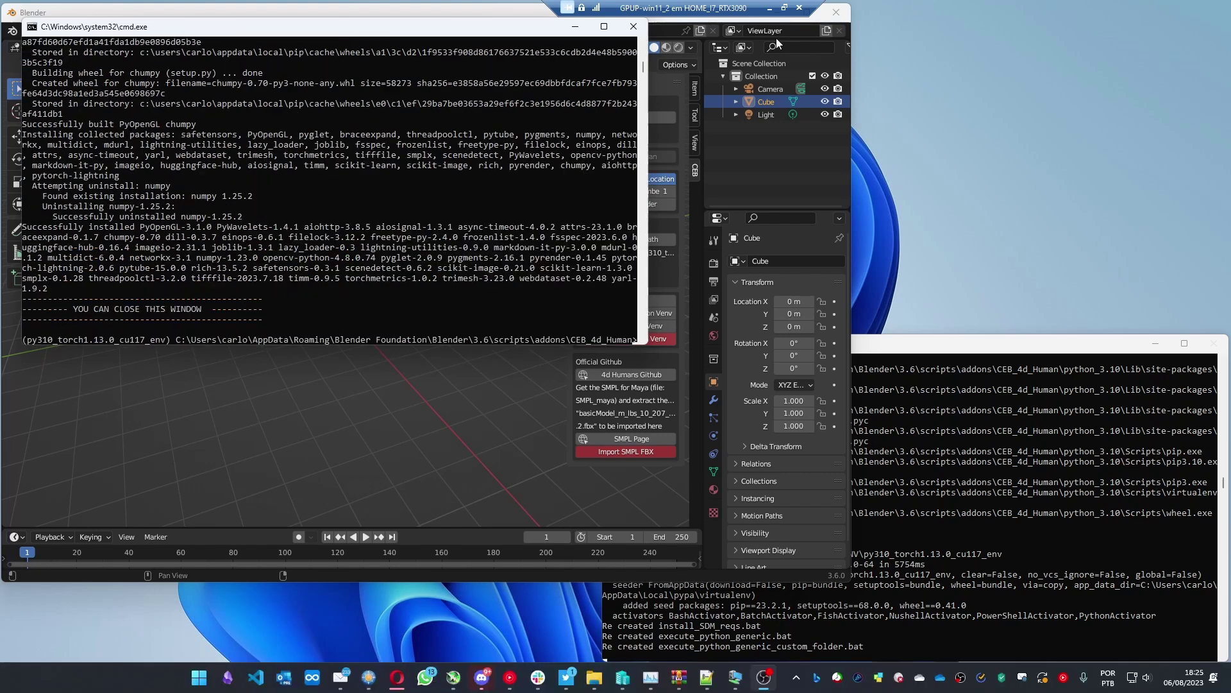
- Download SMPL for Maya version 1.0.2 as SMPL_maya.zip from the SMPL Downloads page
left_click(633, 26)
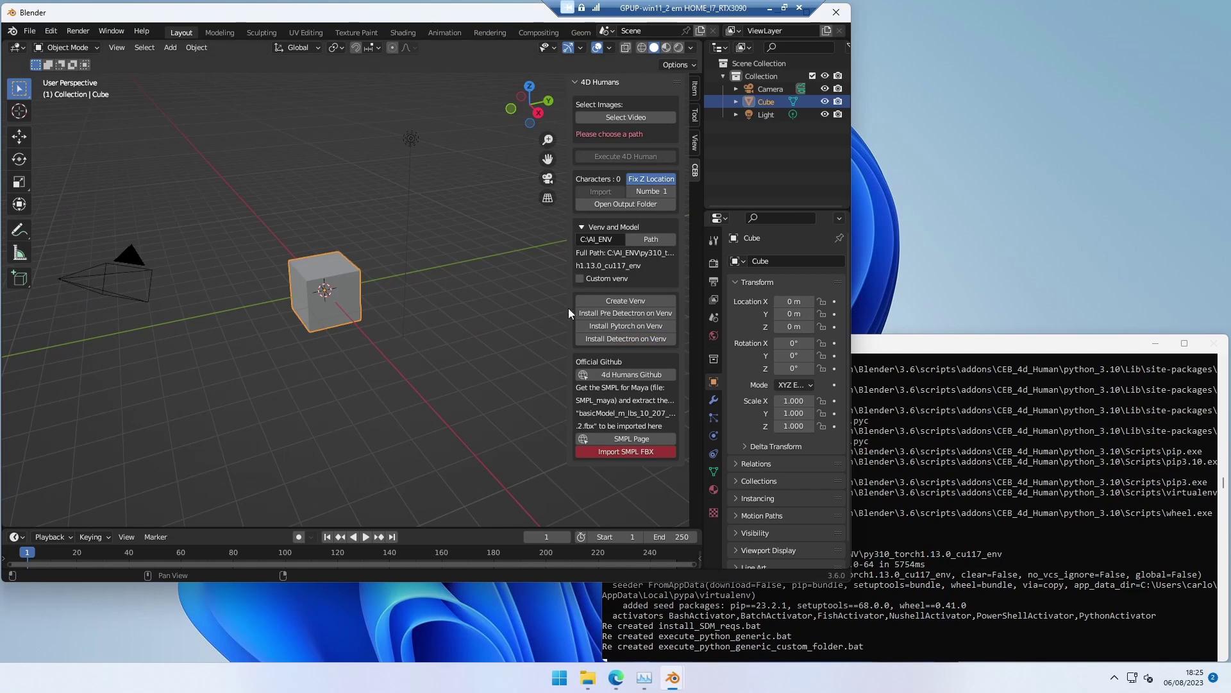
left_click(614, 436)
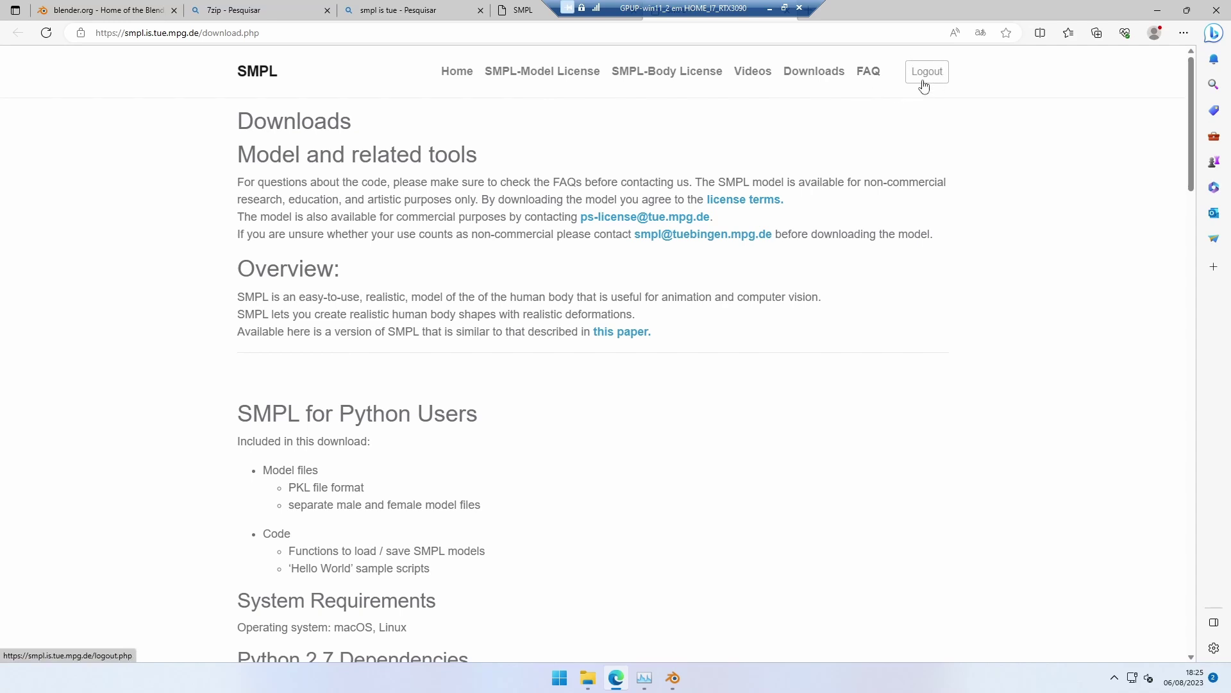
left_click(816, 79)
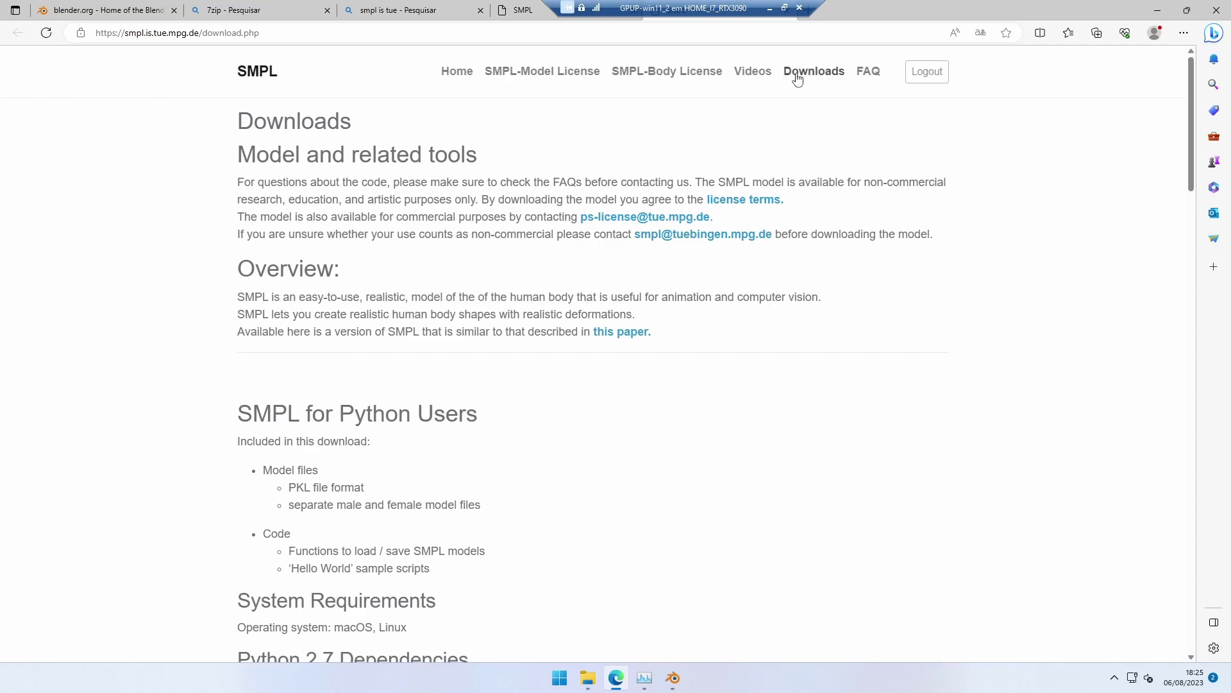
scroll(517, 236, "down", 2)
scroll(452, 297, "down", 5)
scroll(452, 296, "down", 3)
scroll(452, 297, "up", 3)
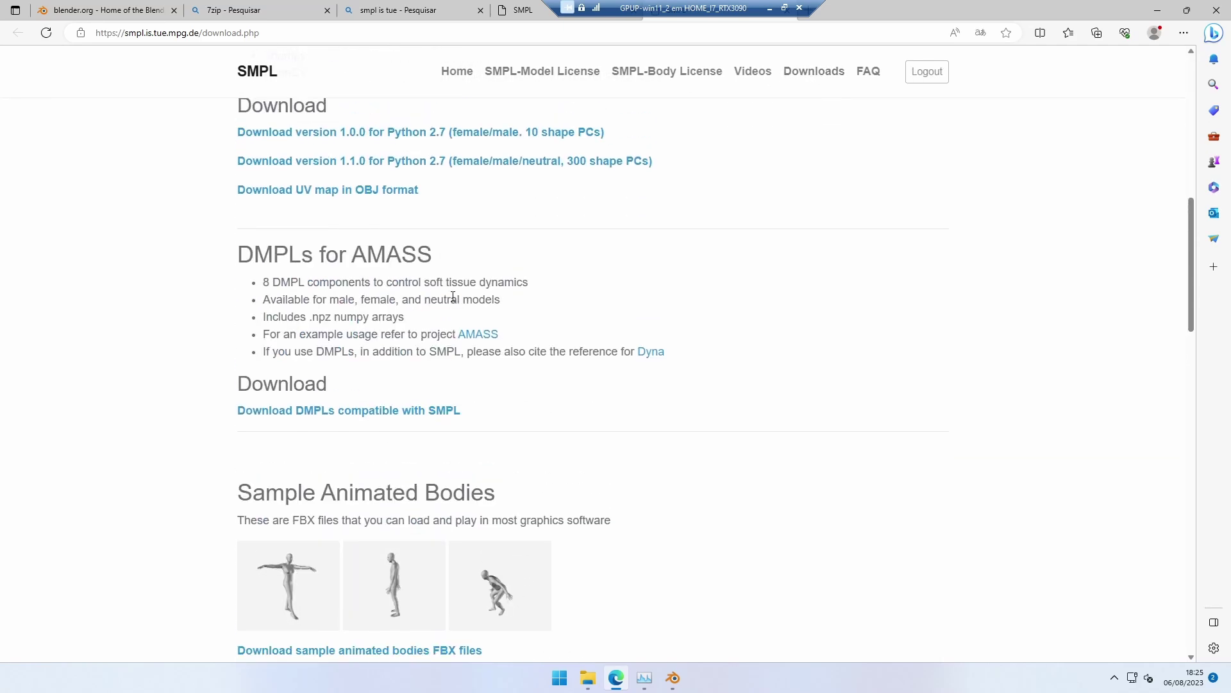
scroll(452, 296, "down", 1)
scroll(453, 296, "down", 4)
scroll(452, 301, "down", 2)
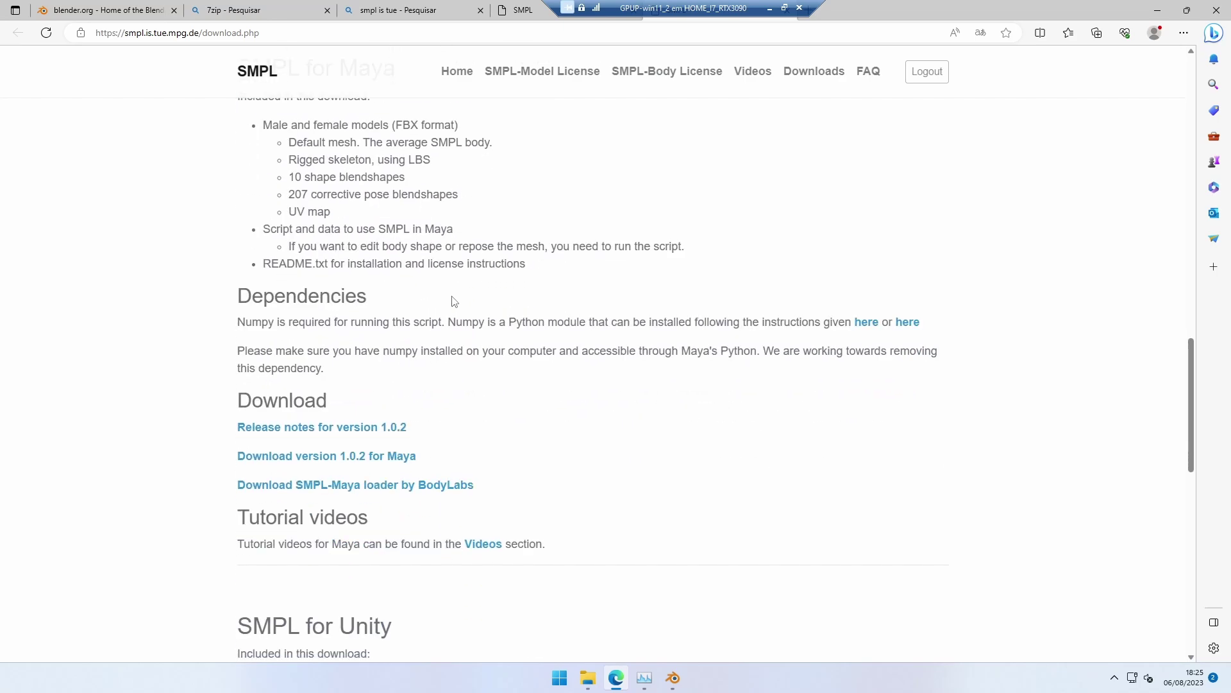
scroll(453, 302, "up", 1)
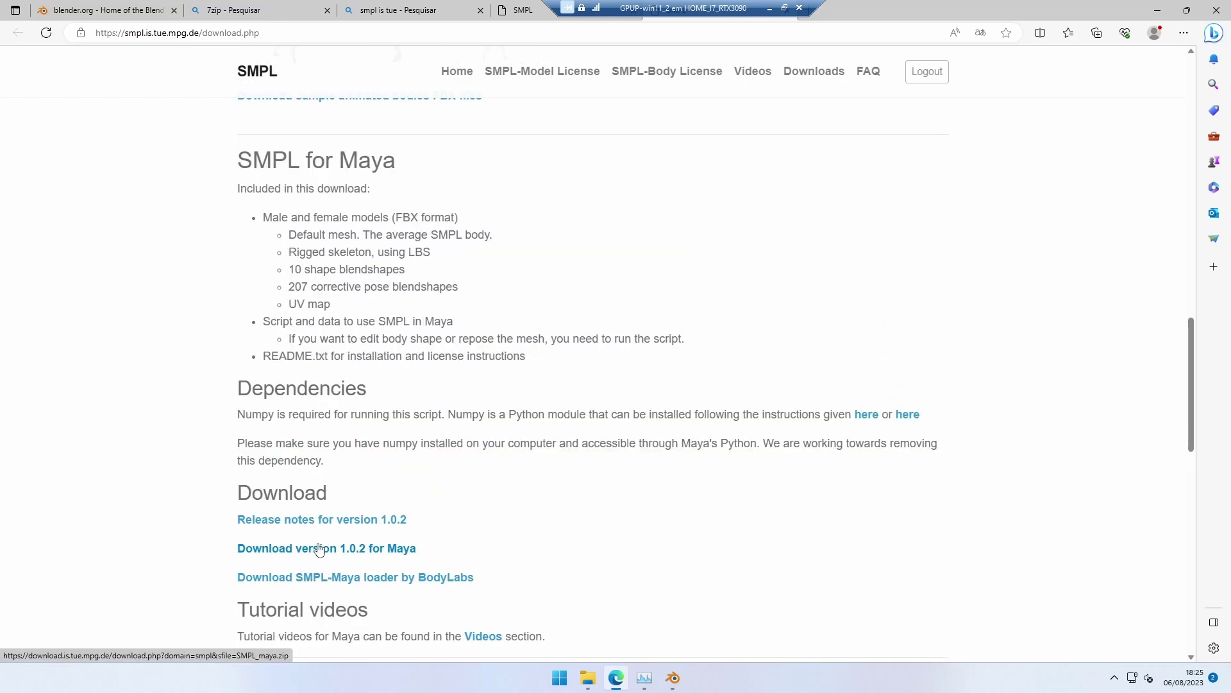
left_click(390, 549)
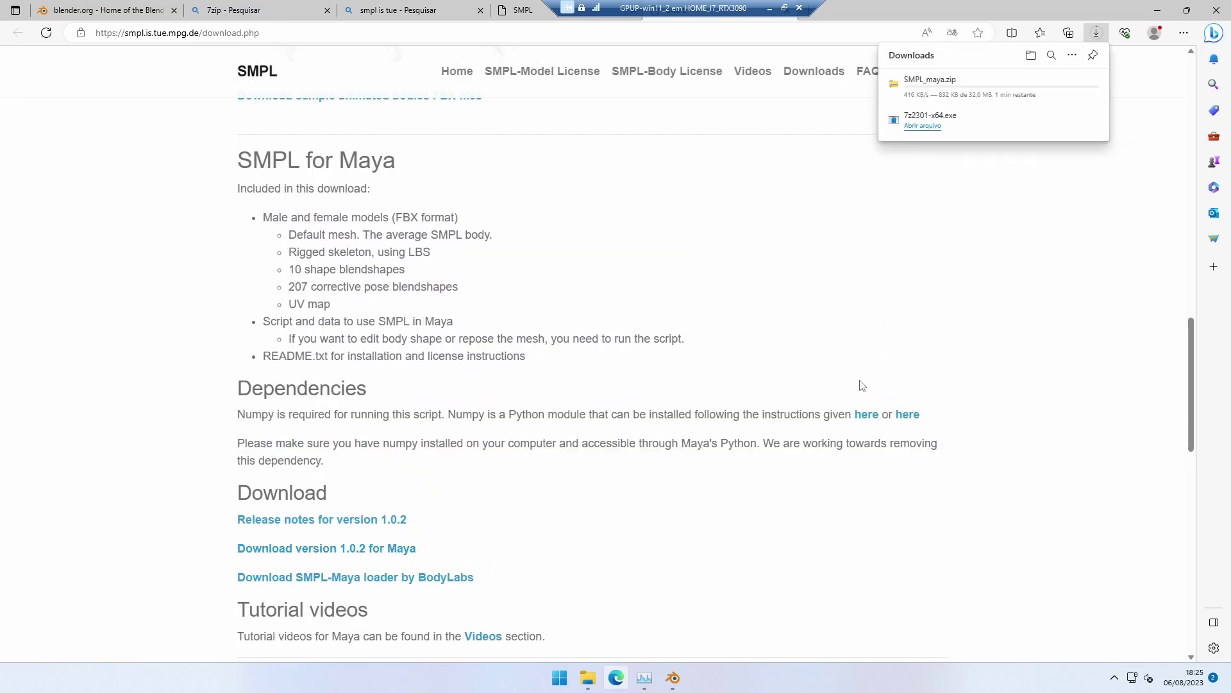
mouse_move(963, 91)
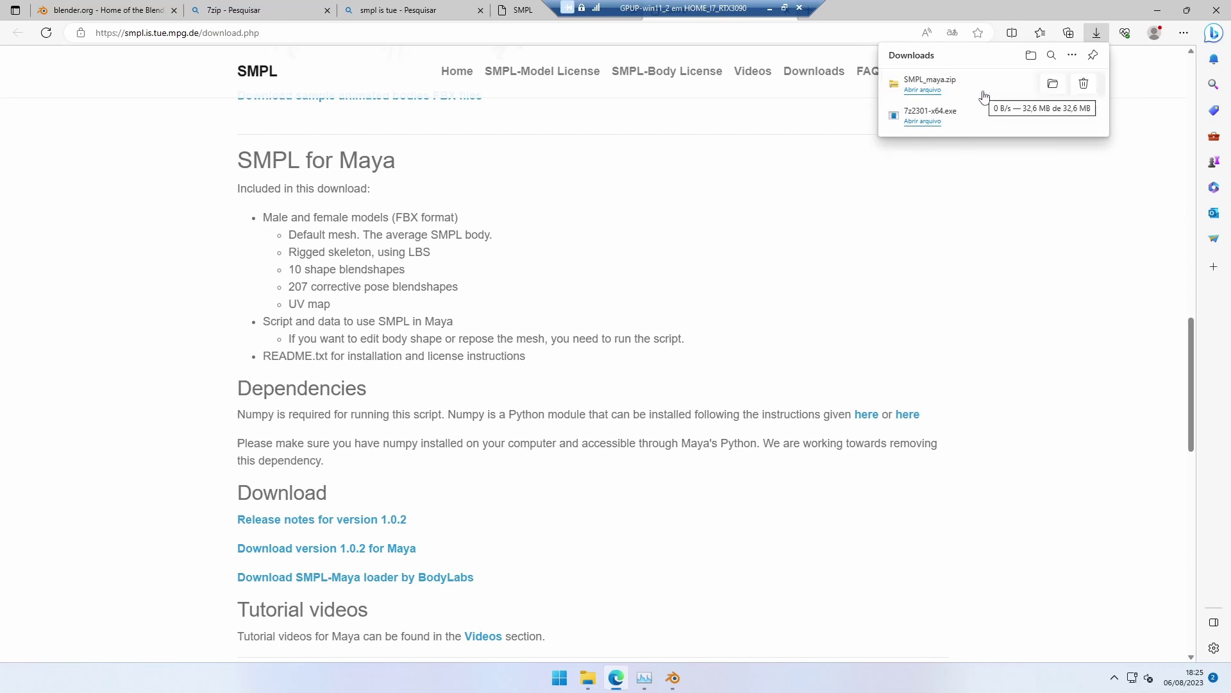
- Open the downloaded SMPL_maya.zip in 7-Zip from its Downloads folder
left_click(1051, 85)
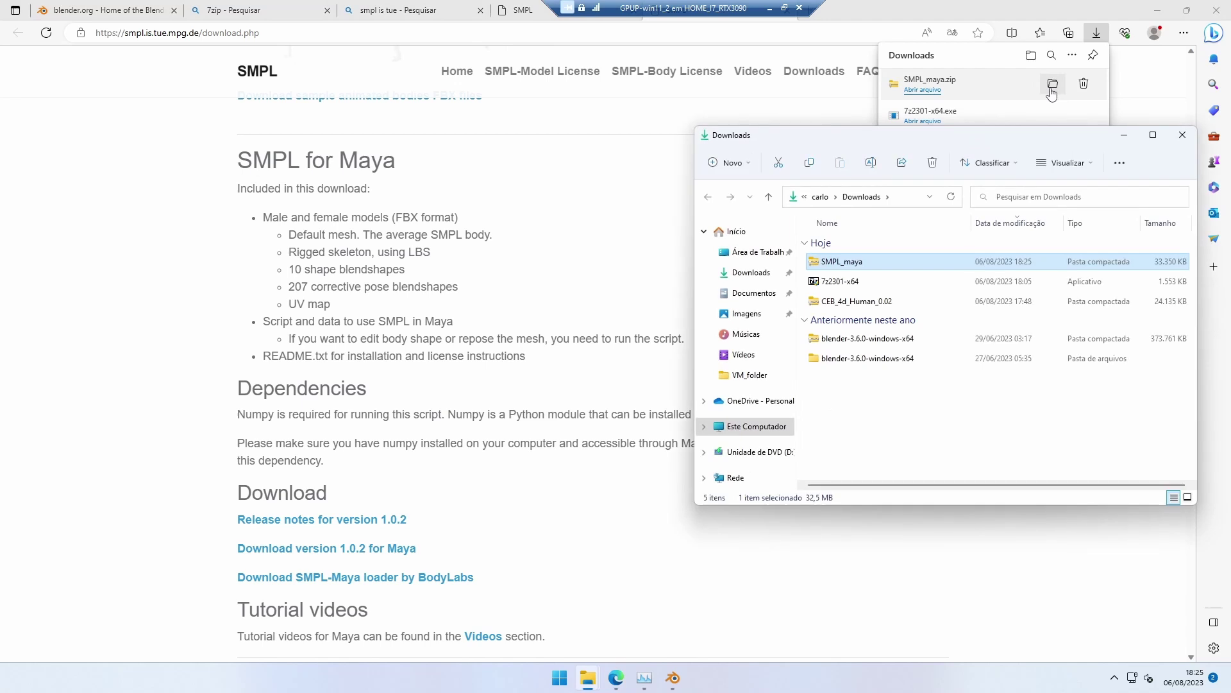
right_click(842, 268)
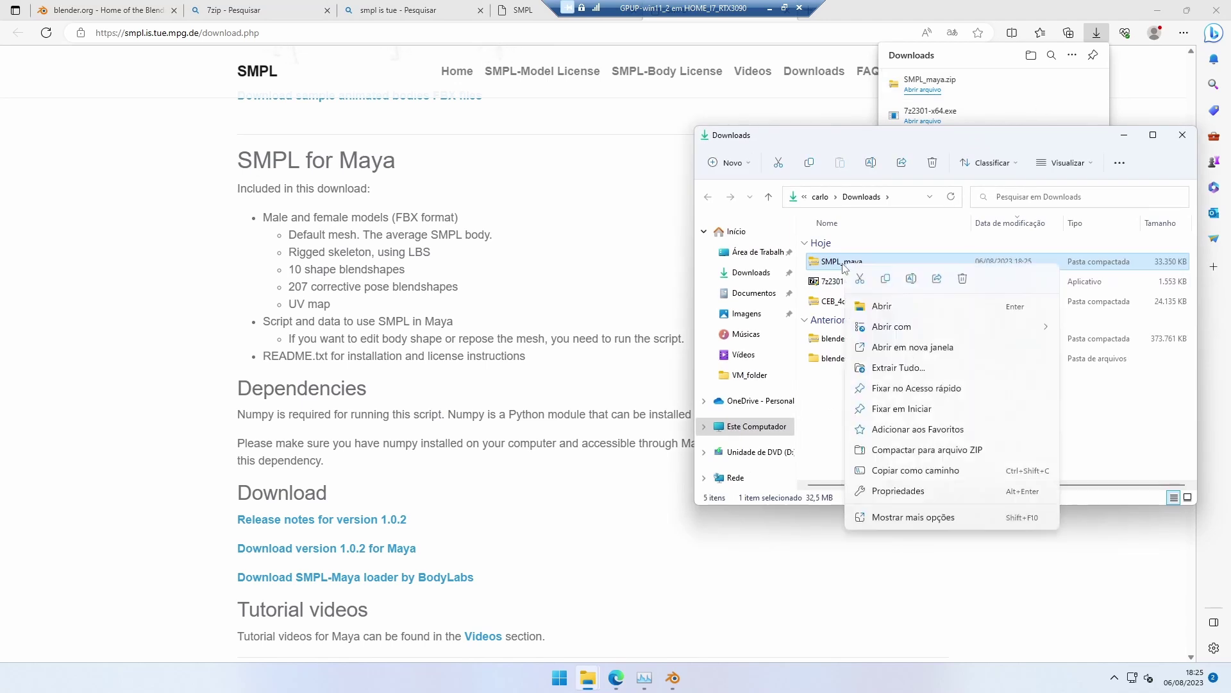
left_click(890, 520)
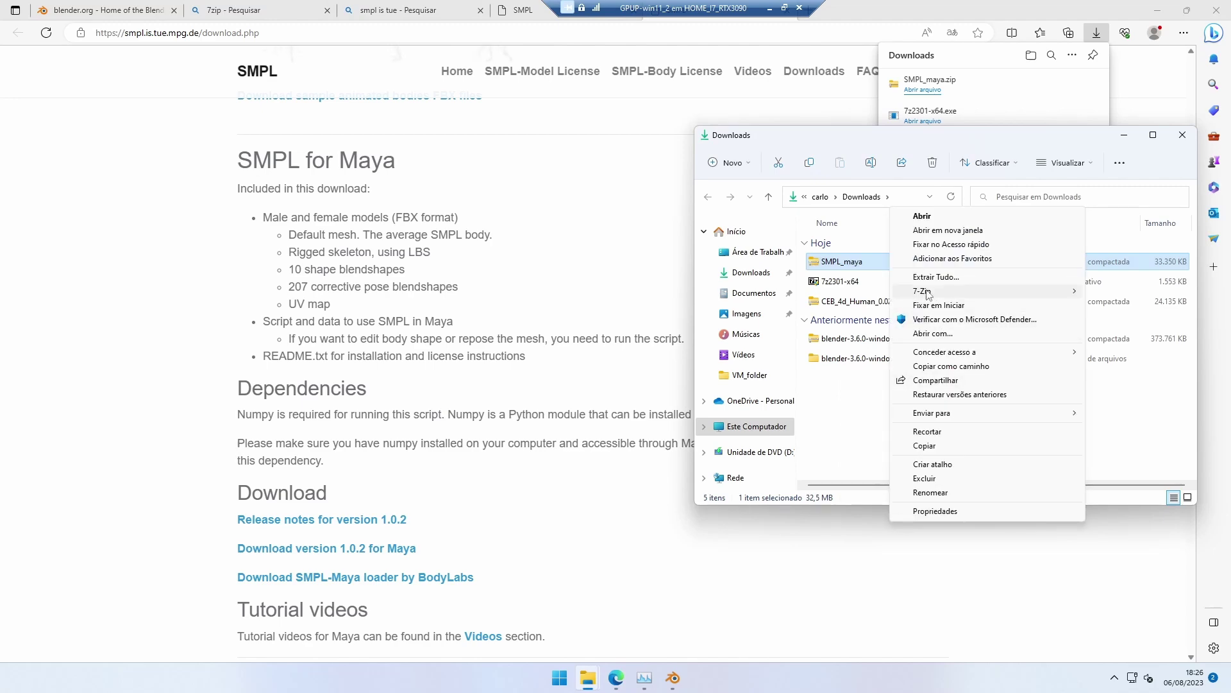
mouse_move(924, 291)
left_click(802, 295)
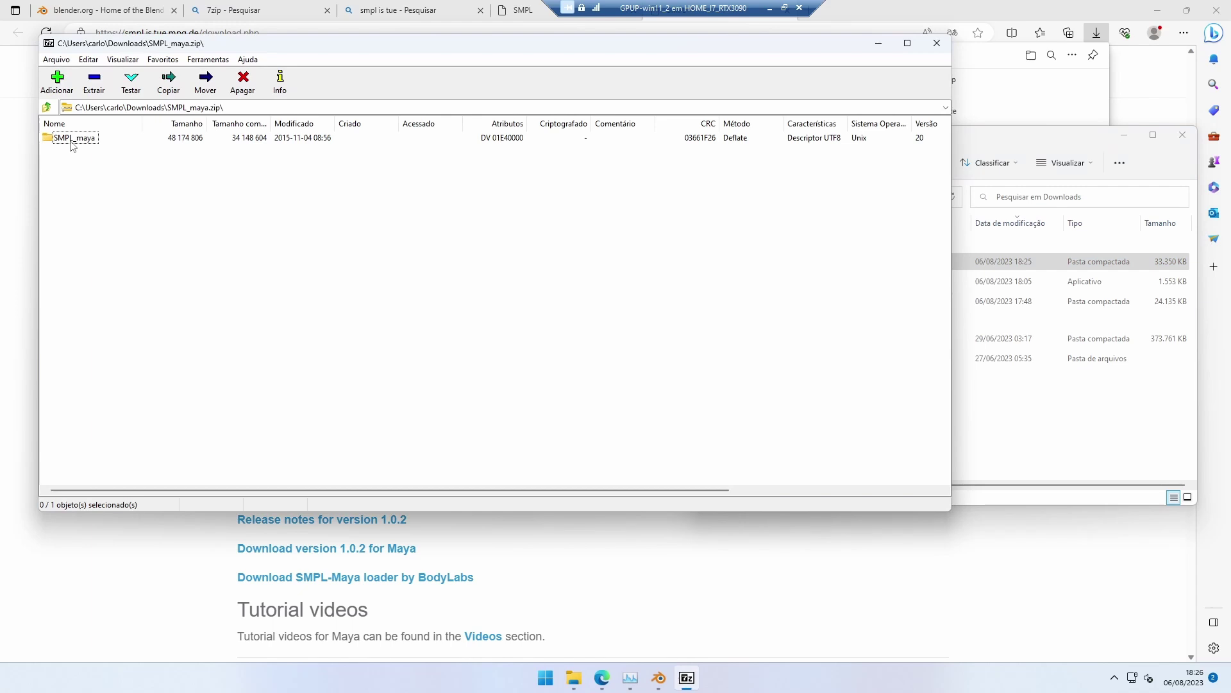
- Extract basicModel_m_lbs_10_207_0_v1.0.2.fbx from the archive's SMPL_maya folder into Downloads
double_click(70, 142)
left_click_drag(141, 123, 247, 141)
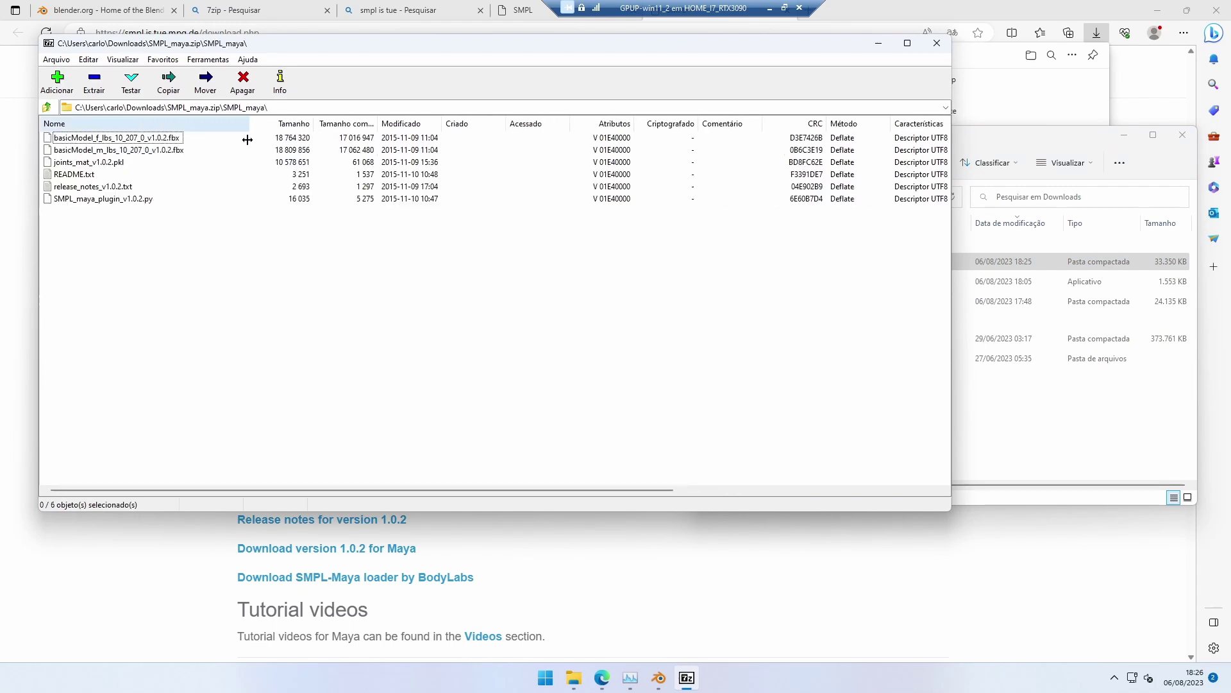
left_click(96, 151)
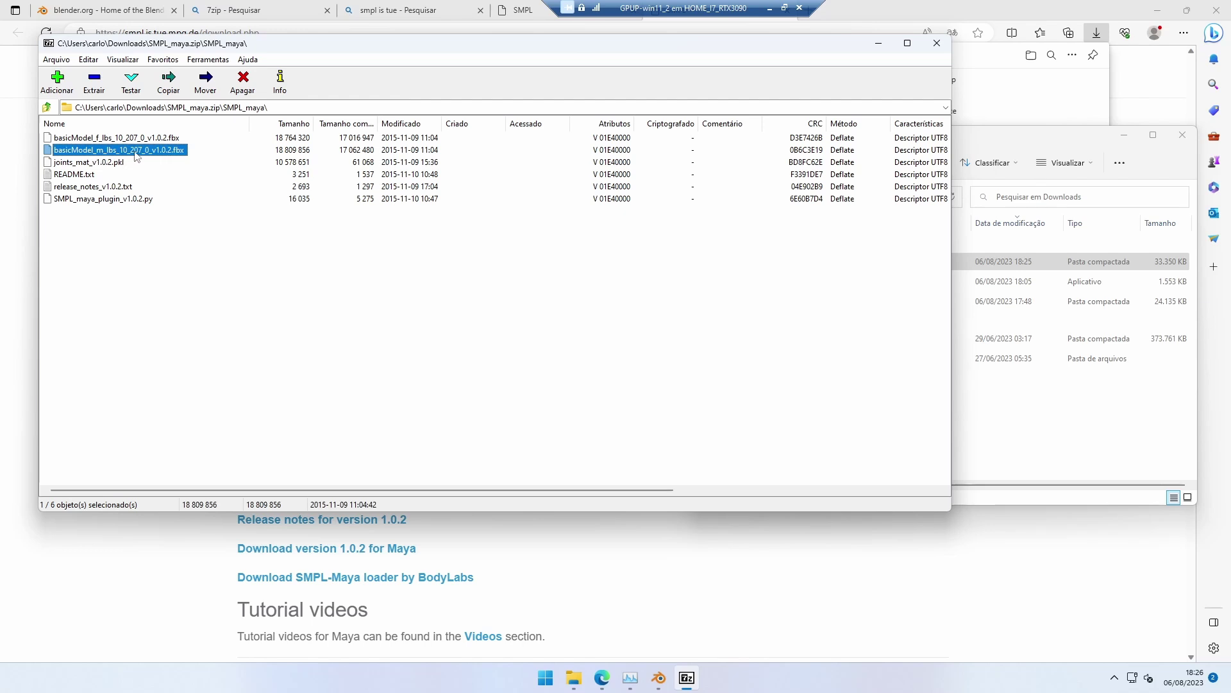
left_click_drag(994, 449, 994, 449)
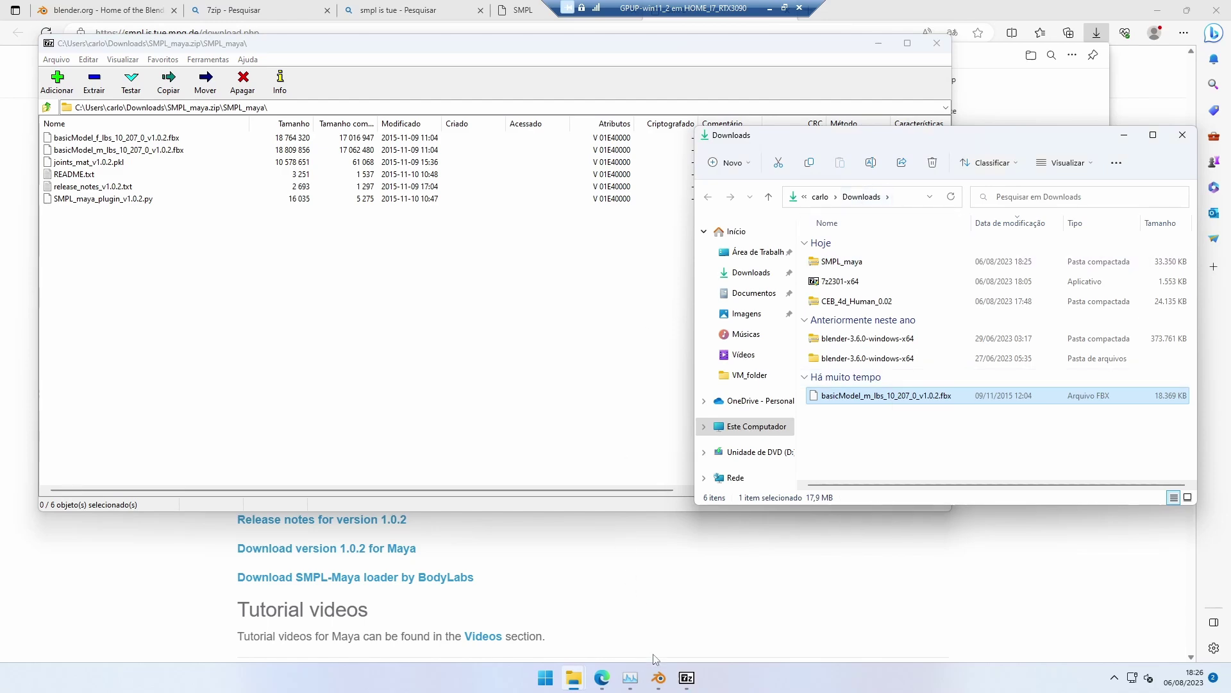
- Import basicModel_m_lbs_10_207_0_v1.0.2.fbx from Downloads as the add-on's SMPL model
mouse_move(658, 678)
left_click(570, 610)
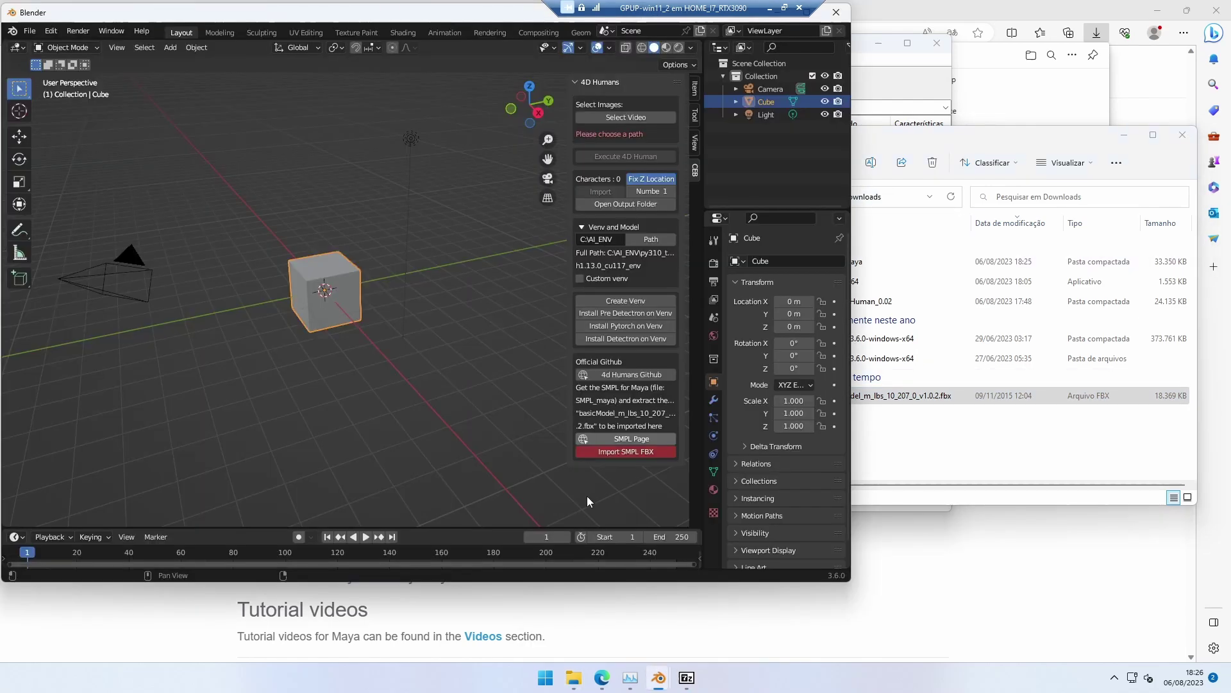
left_click(600, 450)
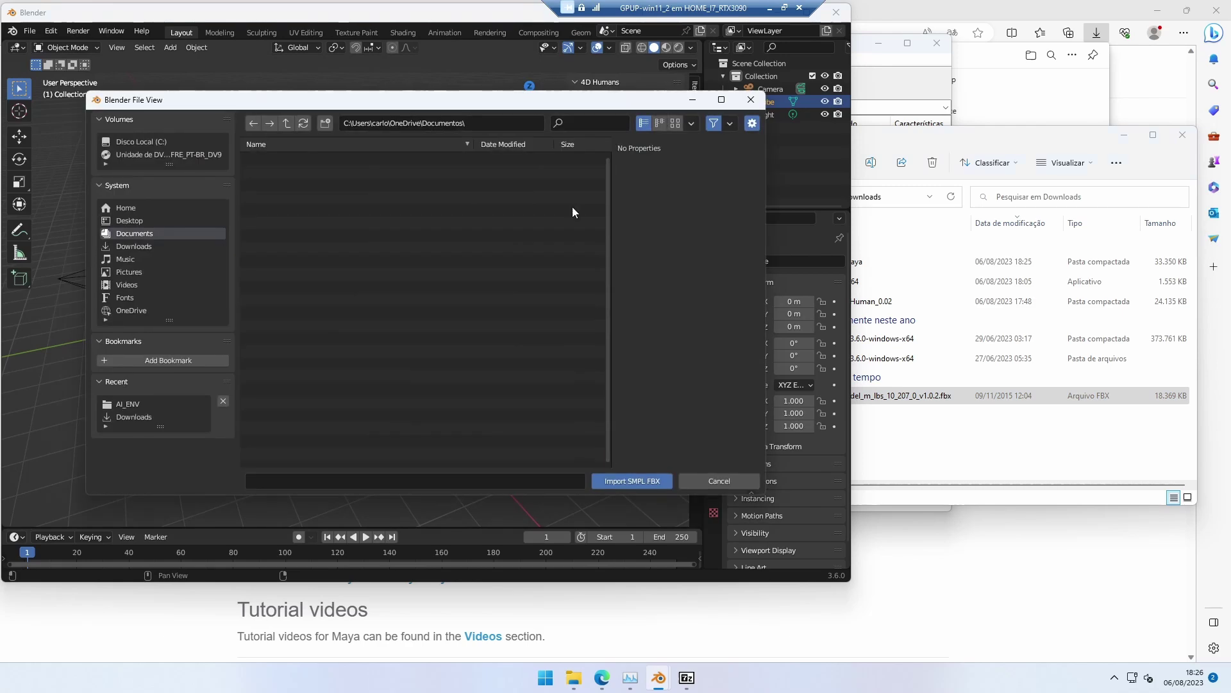
left_click(142, 245)
left_click(277, 172)
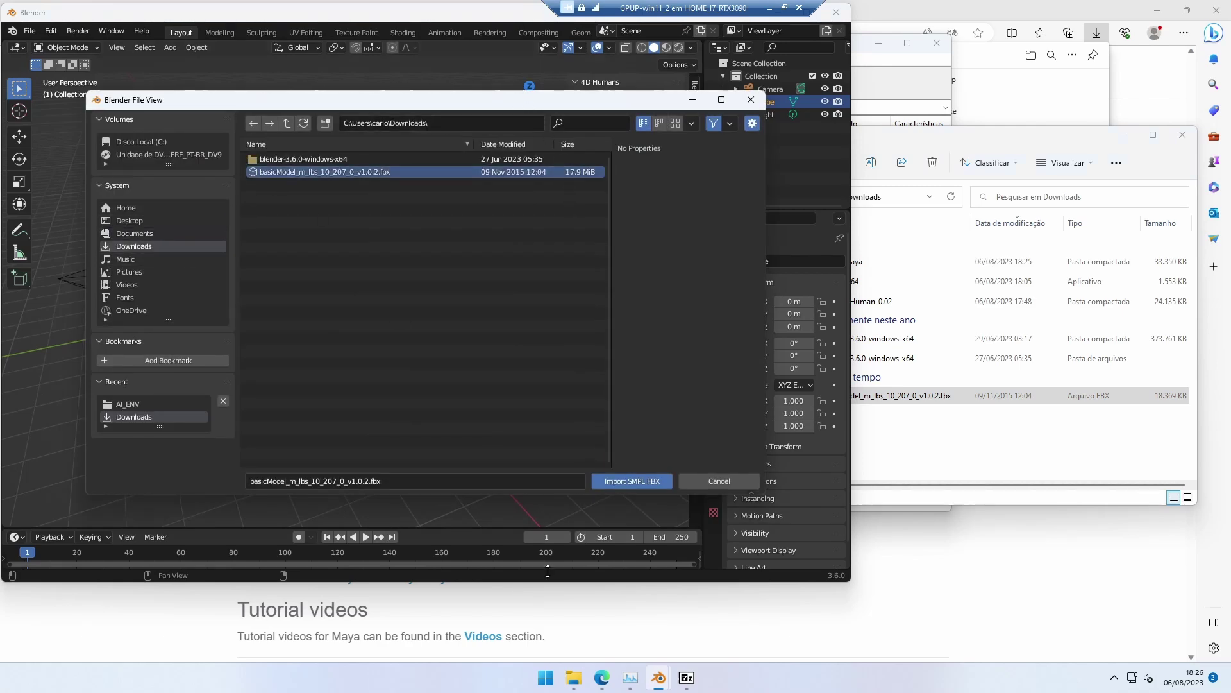
left_click(619, 479)
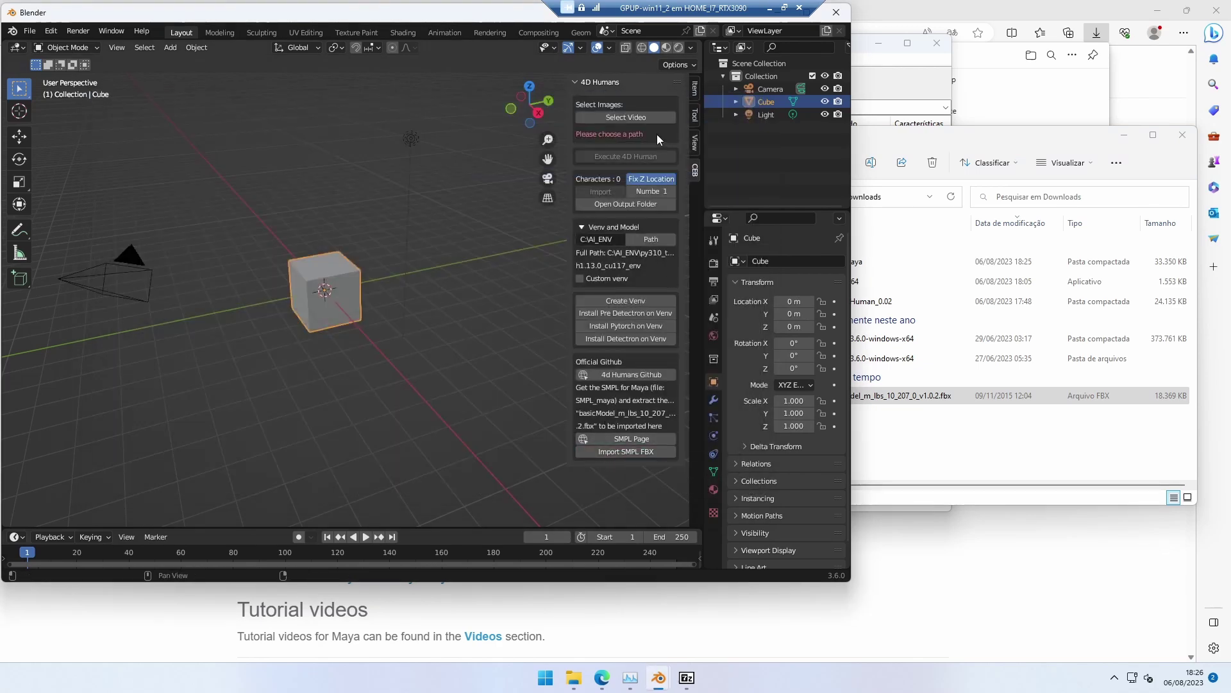
- Collapse the venv and model settings, then select ginga_0181-0270.mp4 as the video
left_click(581, 228)
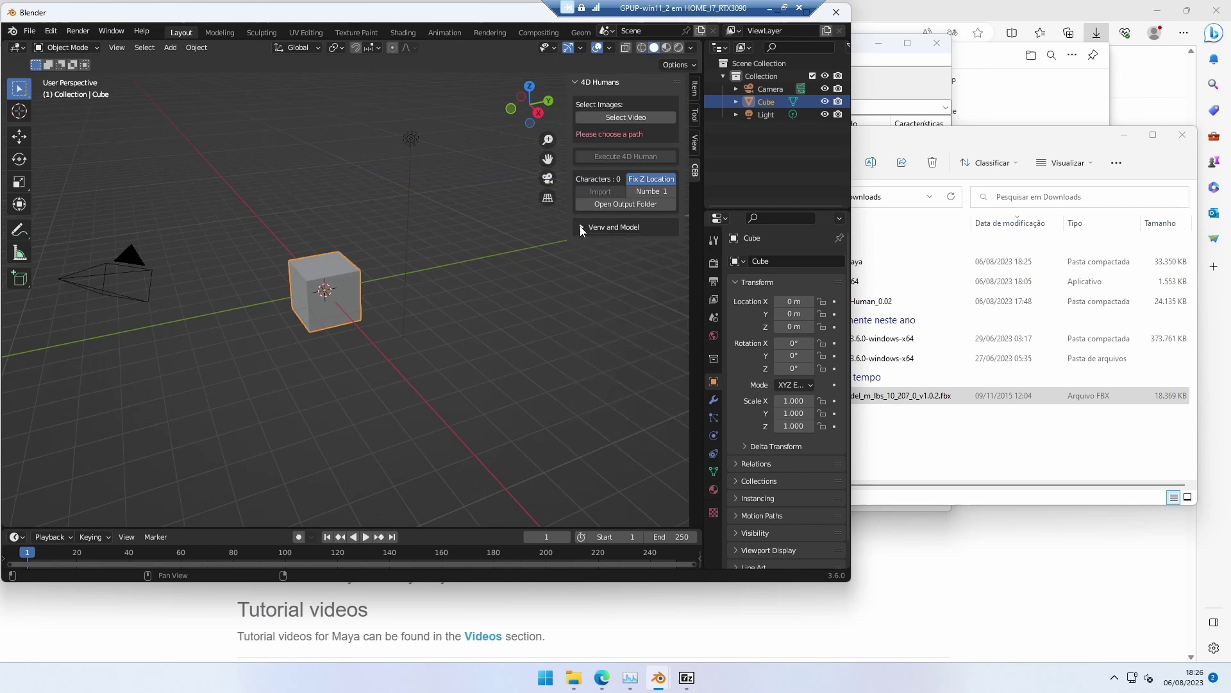
left_click(611, 116)
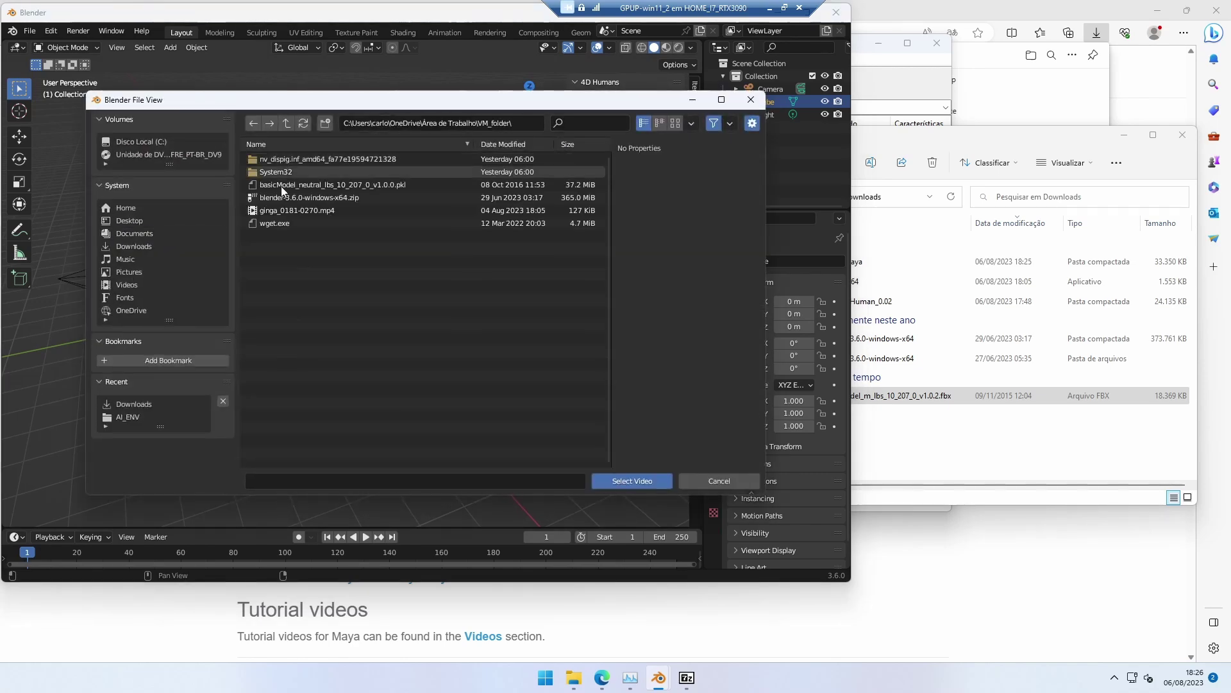
left_click(277, 209)
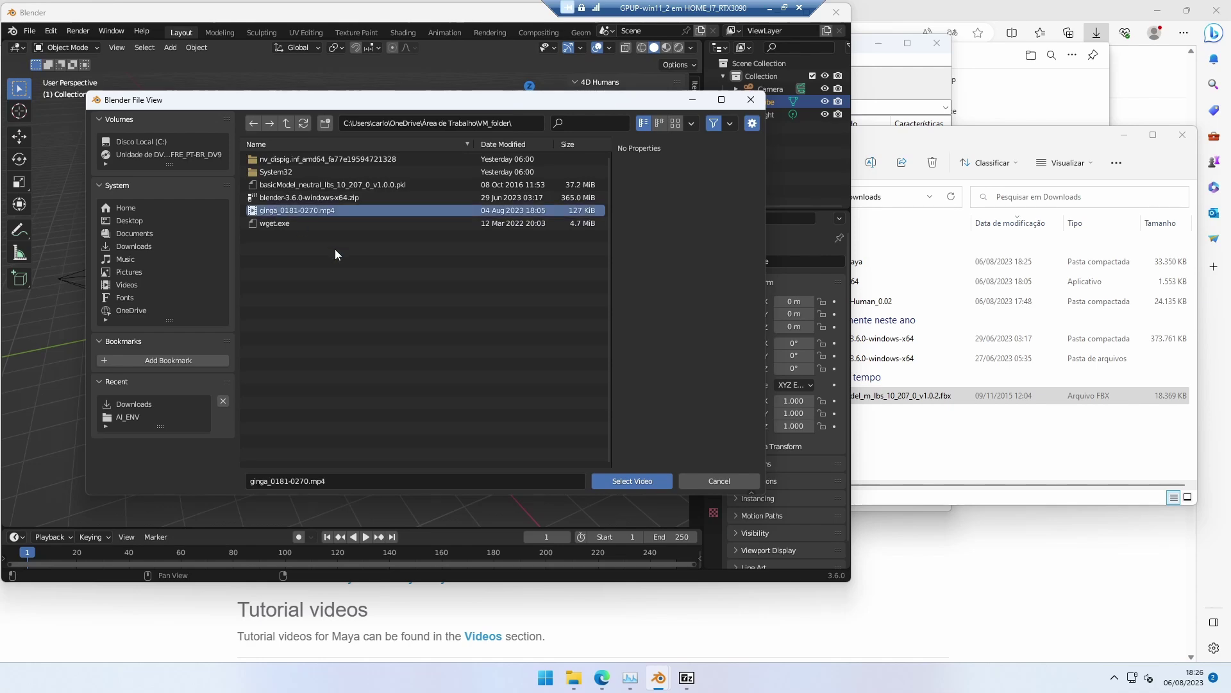
left_click(613, 483)
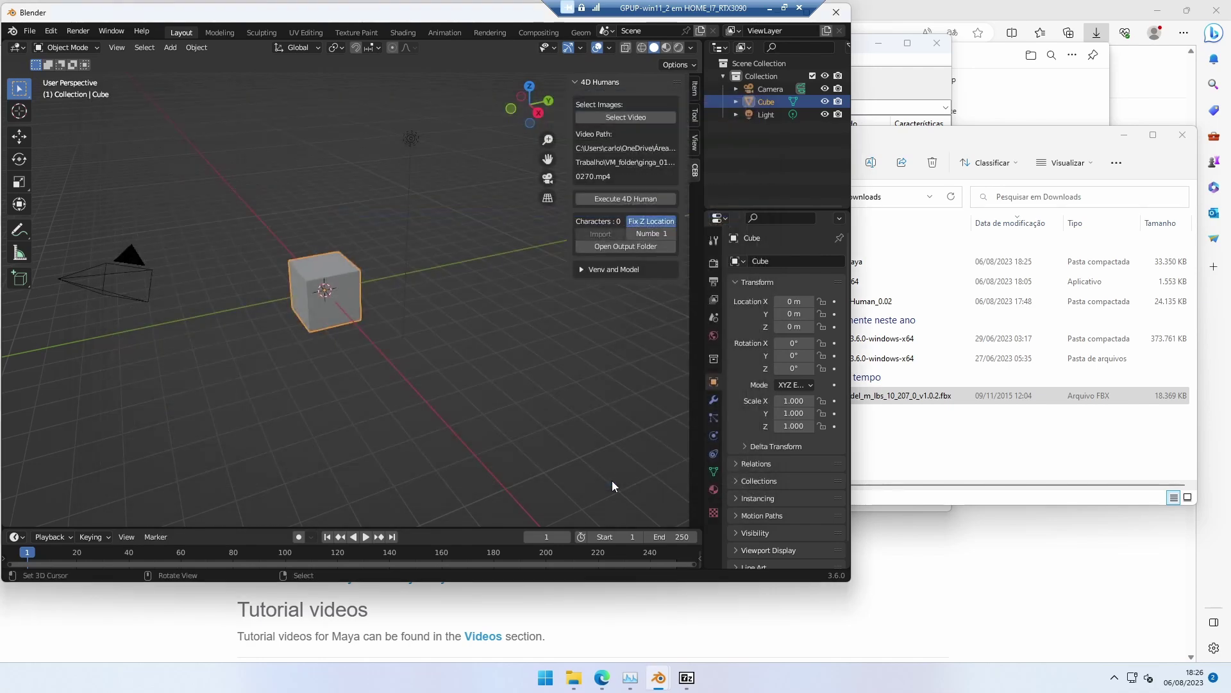
- Run Execute 4D Human and copy the vc_redist download link from the console error
left_click(611, 197)
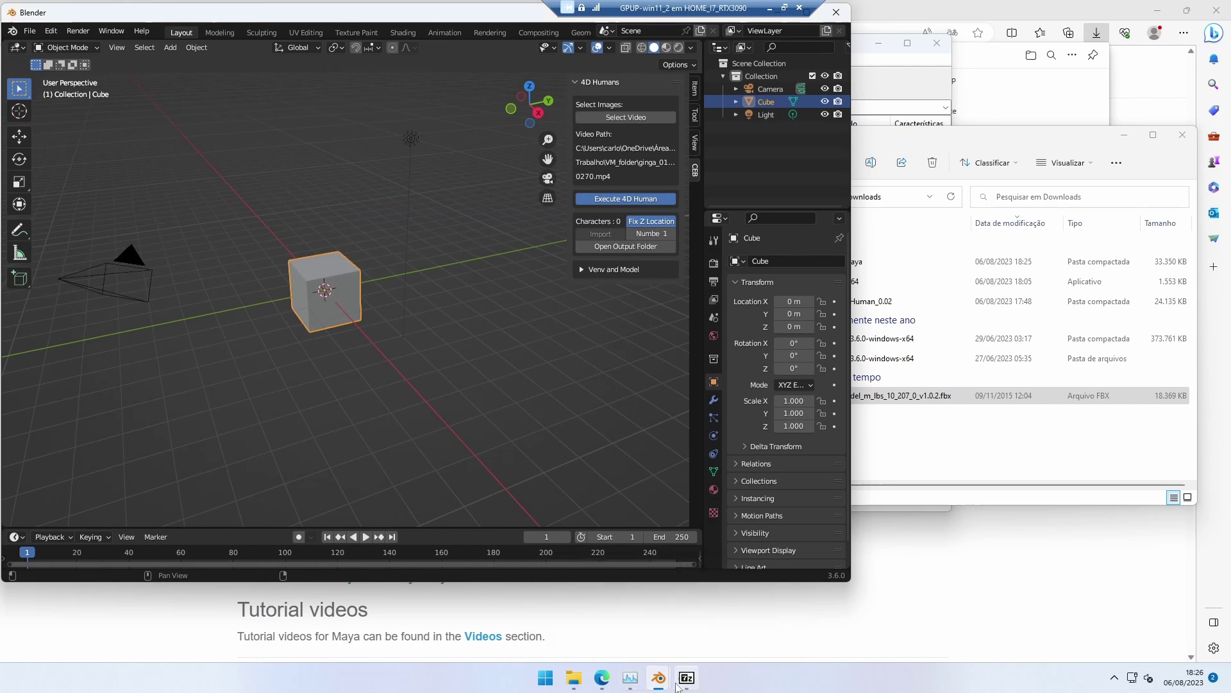
mouse_move(658, 677)
left_click(713, 615)
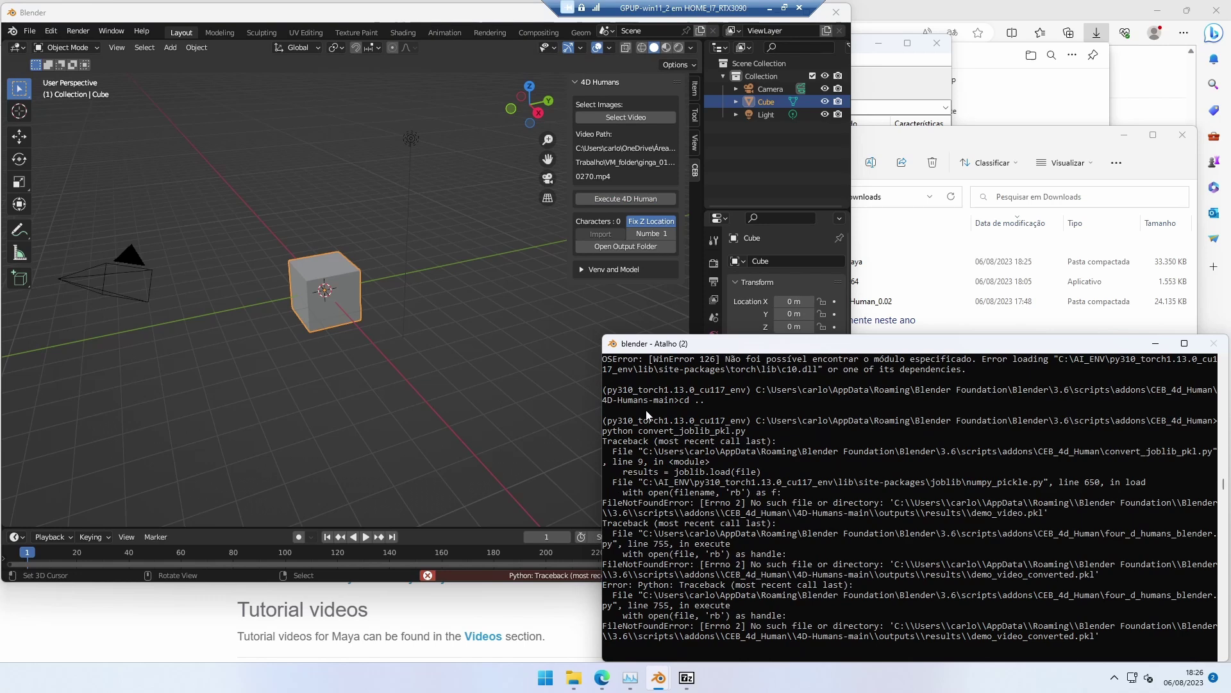
scroll(647, 413, "up", 3)
scroll(649, 413, "up", 3)
scroll(655, 423, "up", 1)
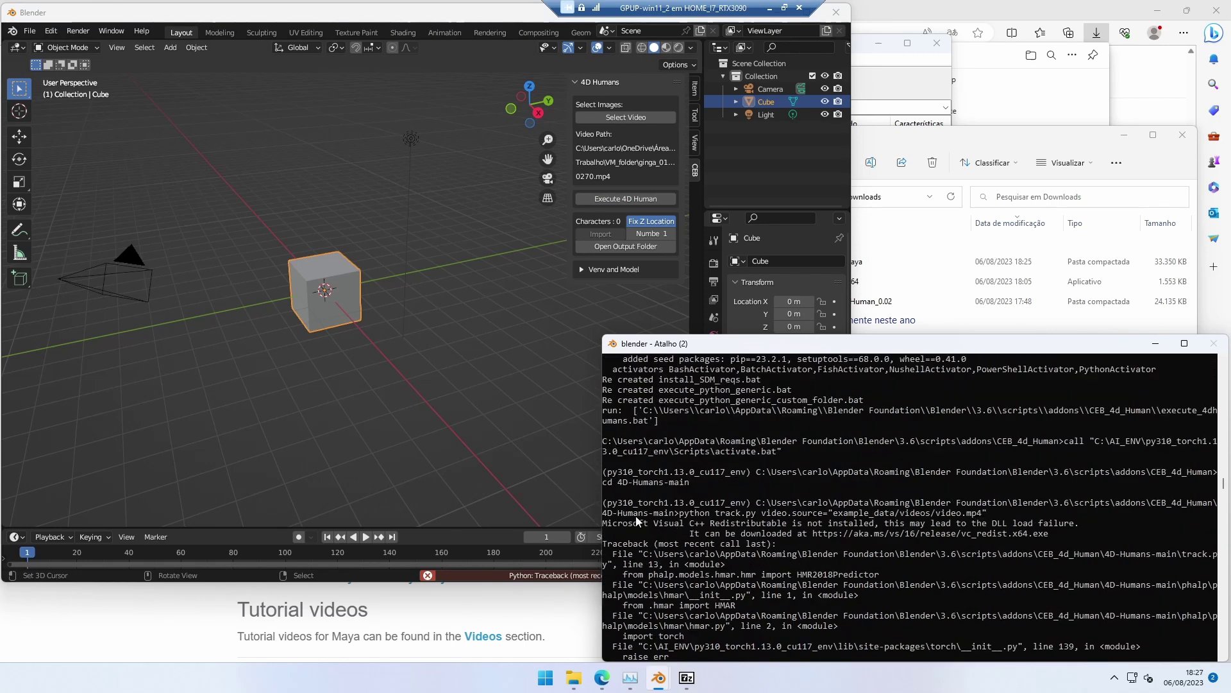
left_click_drag(605, 524, 796, 529)
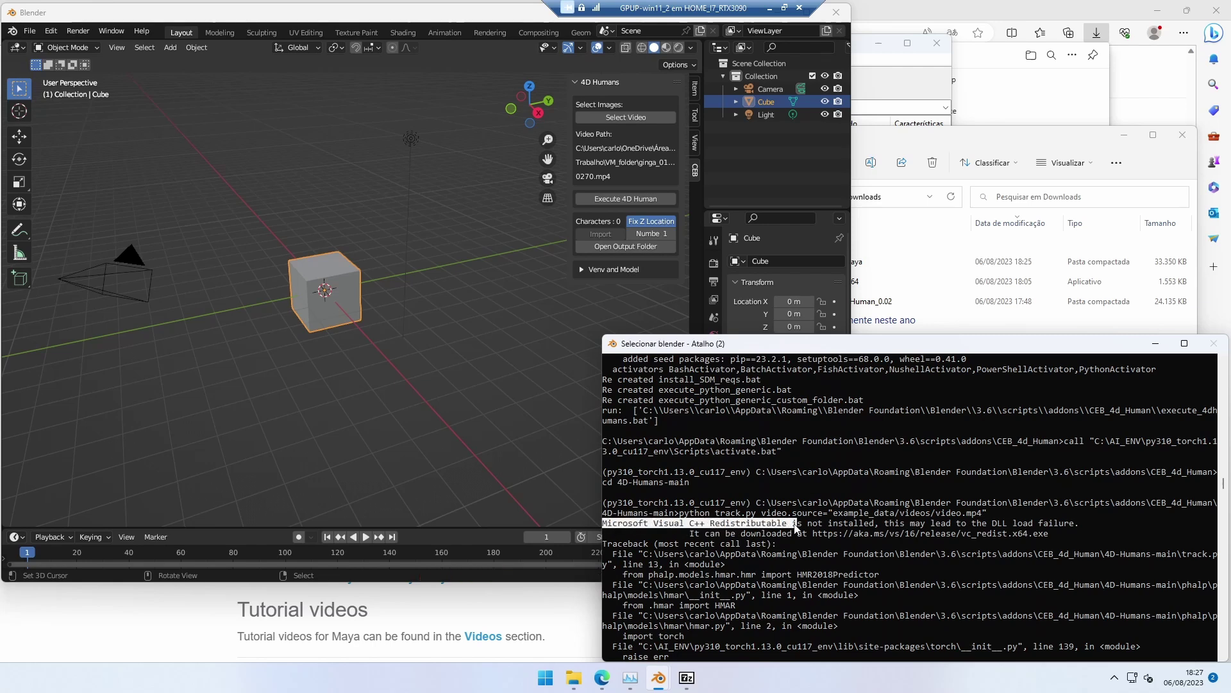
left_click_drag(796, 530, 981, 533)
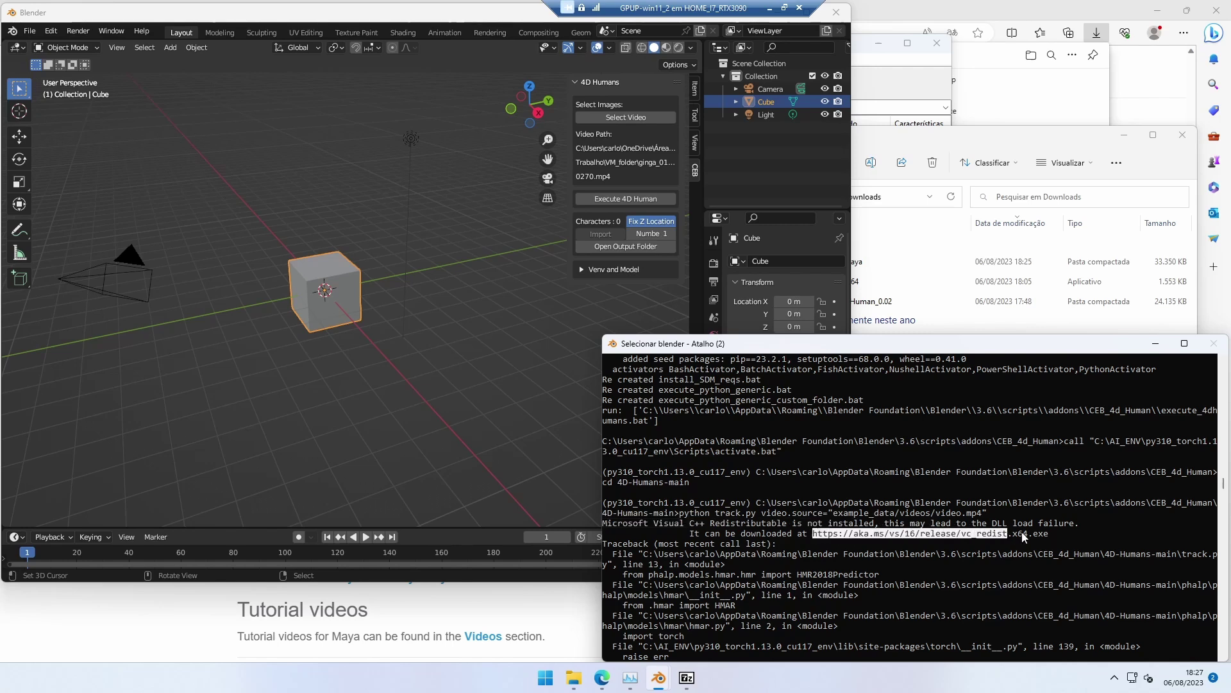
left_click_drag(1023, 536, 1049, 536)
right_click(967, 534)
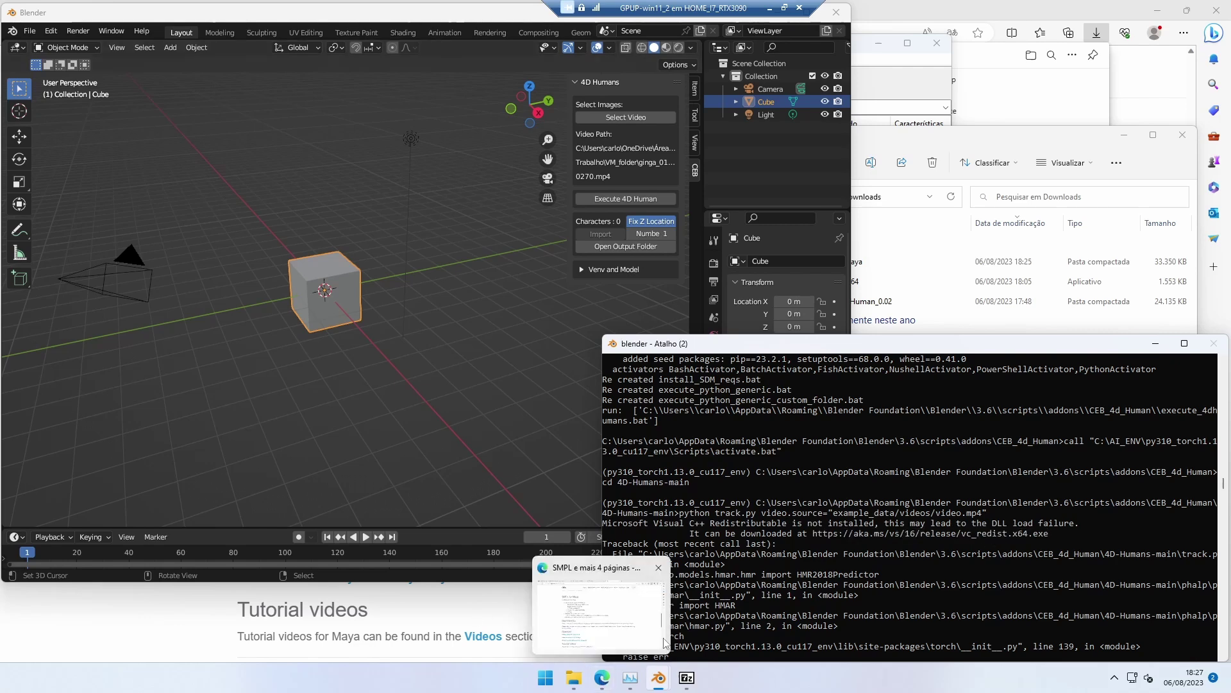
- Paste the copied vc_redist link into Edge's address bar to download the installer
left_click(597, 679)
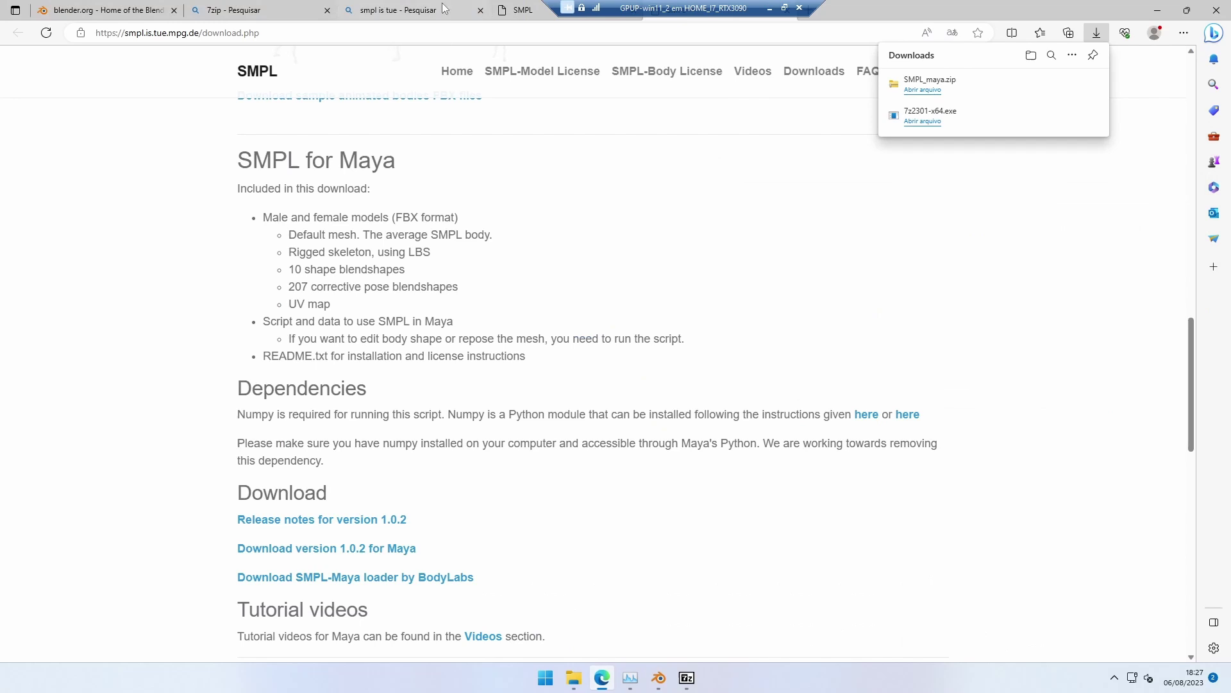
left_click(457, 33)
type("https://aka.ms/vs/16/release/vc_redist.x64.exe")
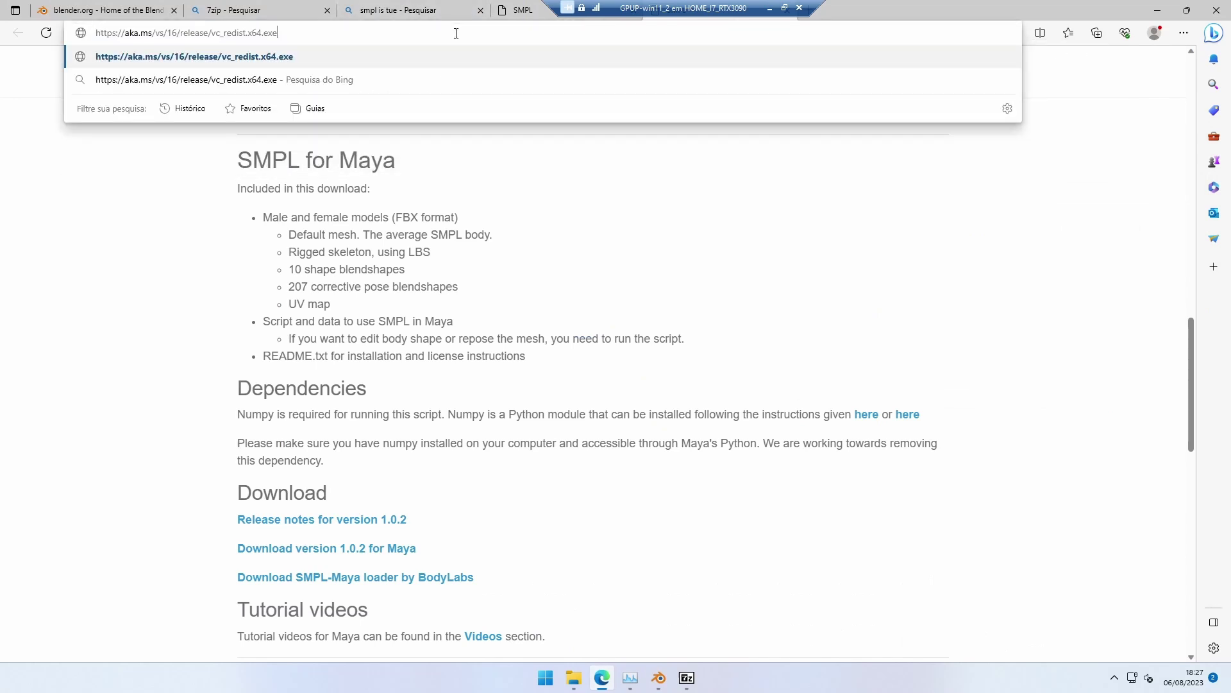
key("Return")
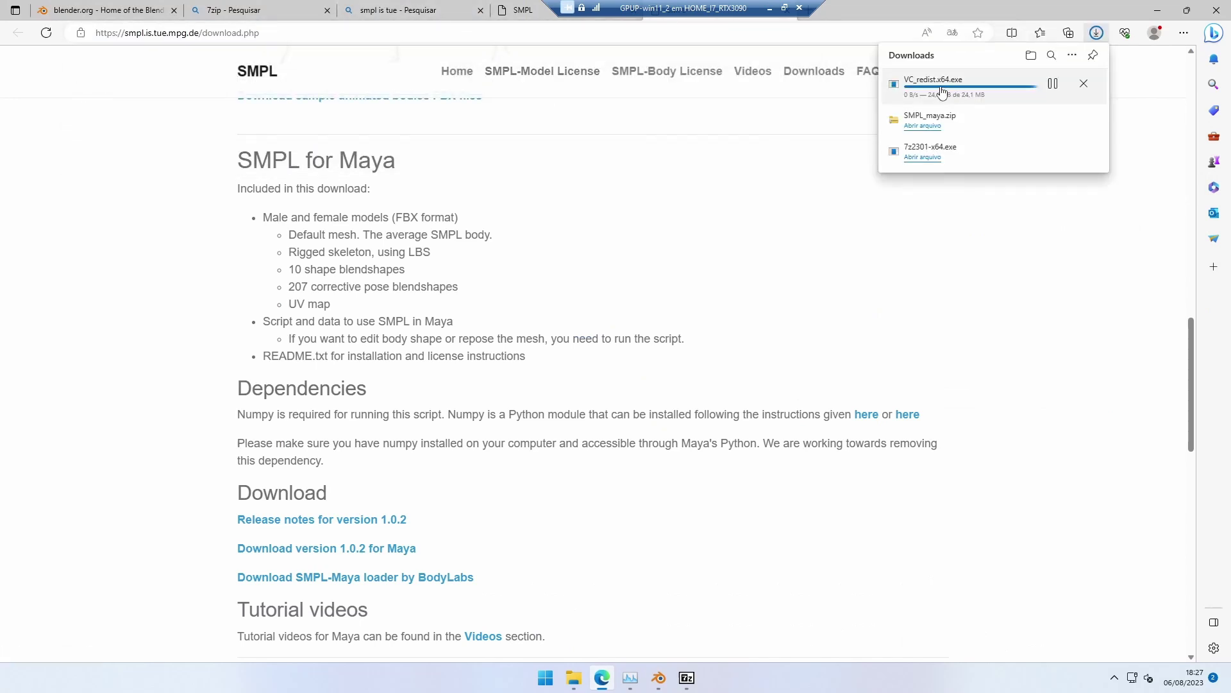
- Install the Visual C++ Redistributable (x64), accepting the license and UAC prompt, then close the installer
left_click(922, 91)
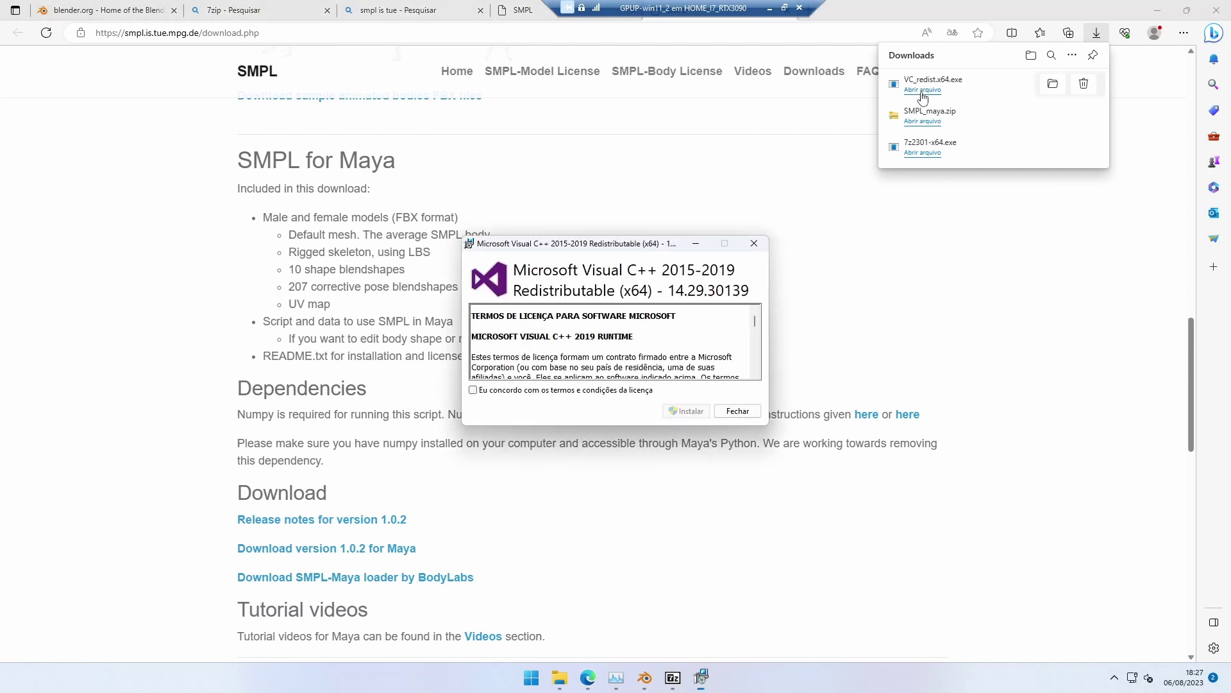
left_click(517, 393)
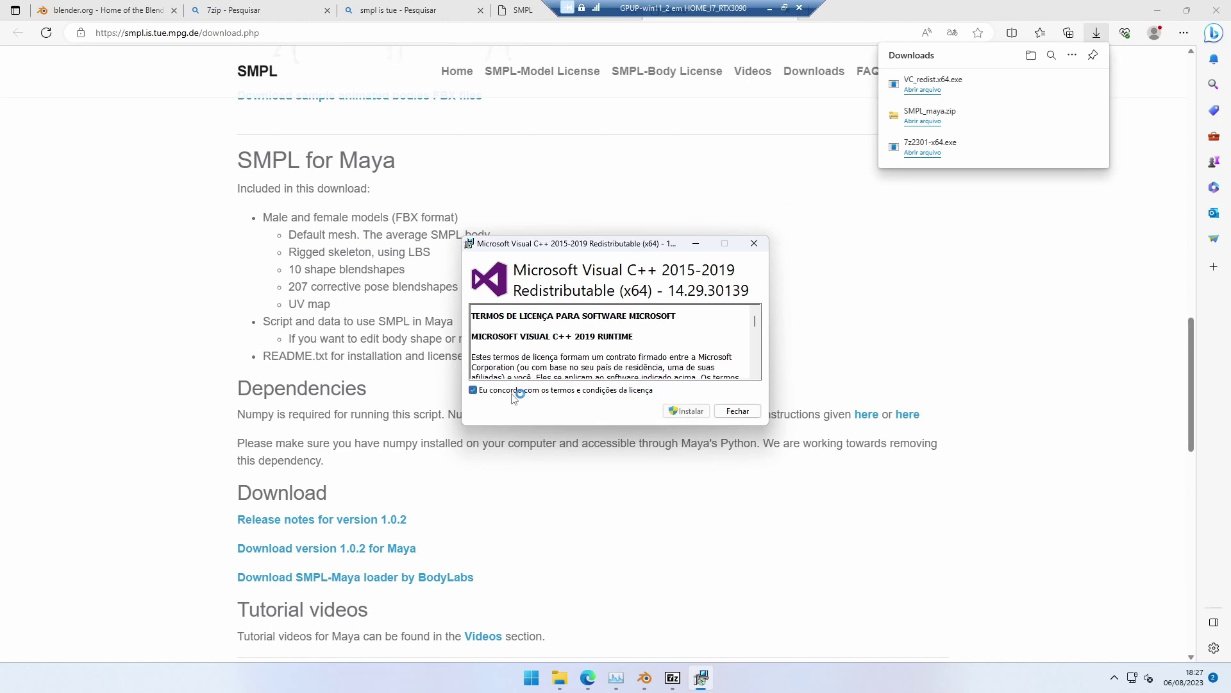
left_click(687, 413)
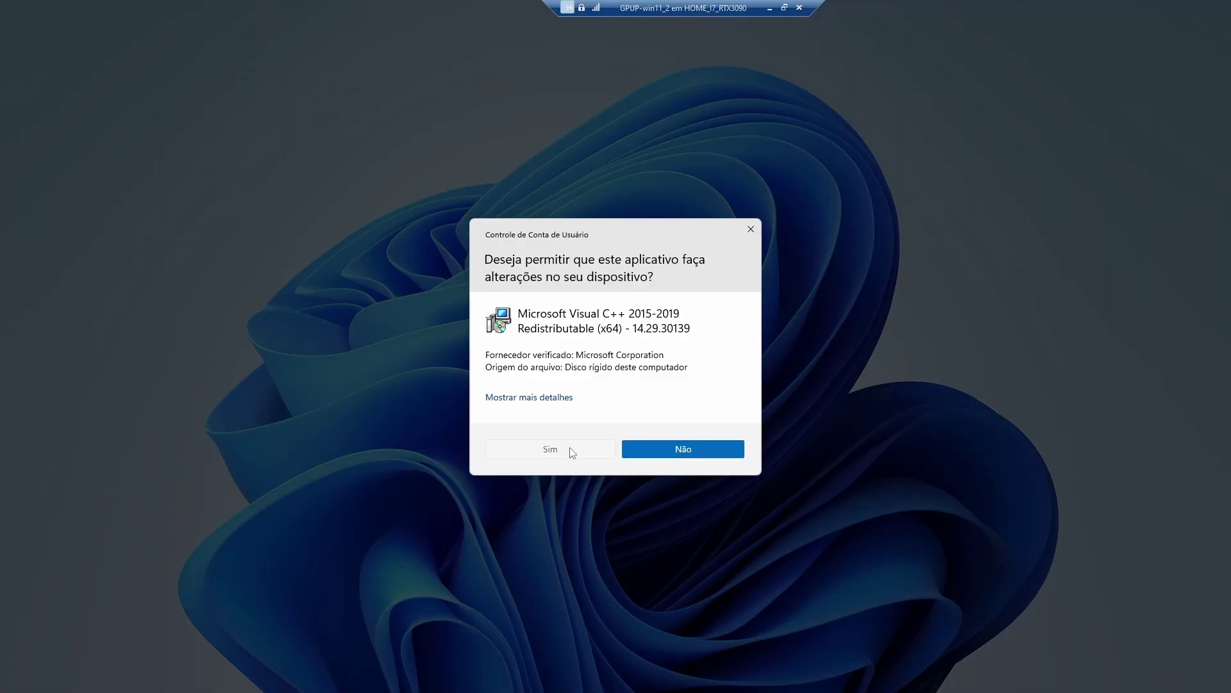
left_click(572, 448)
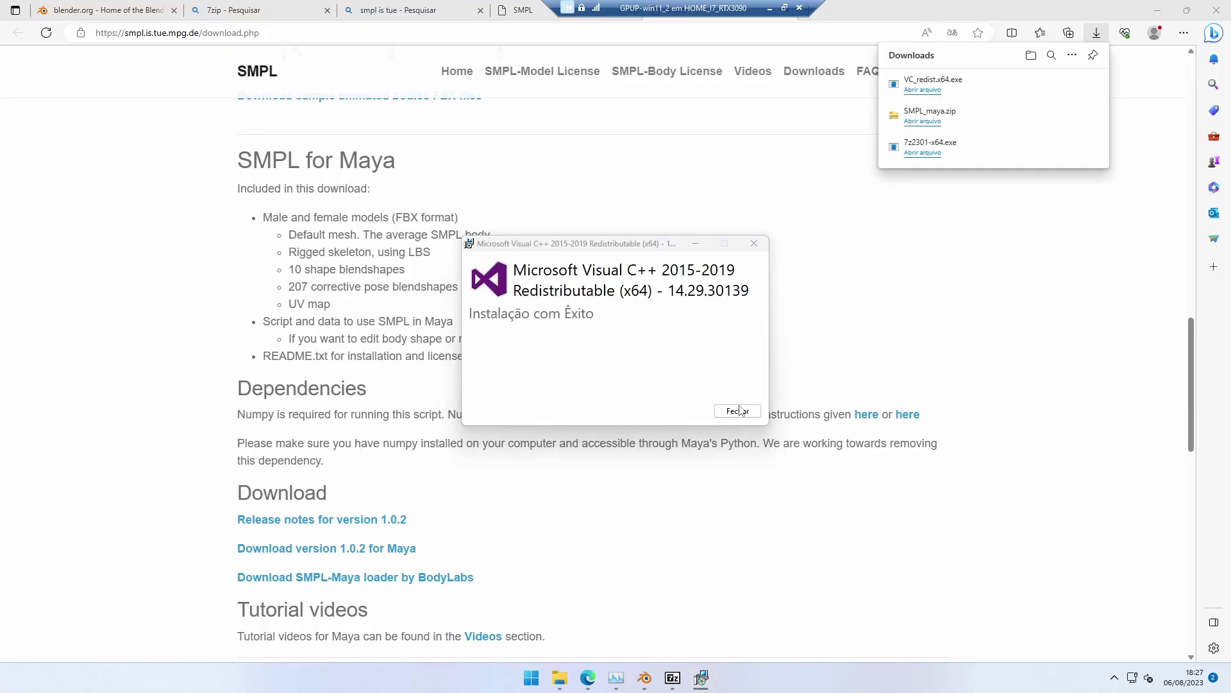
left_click(737, 411)
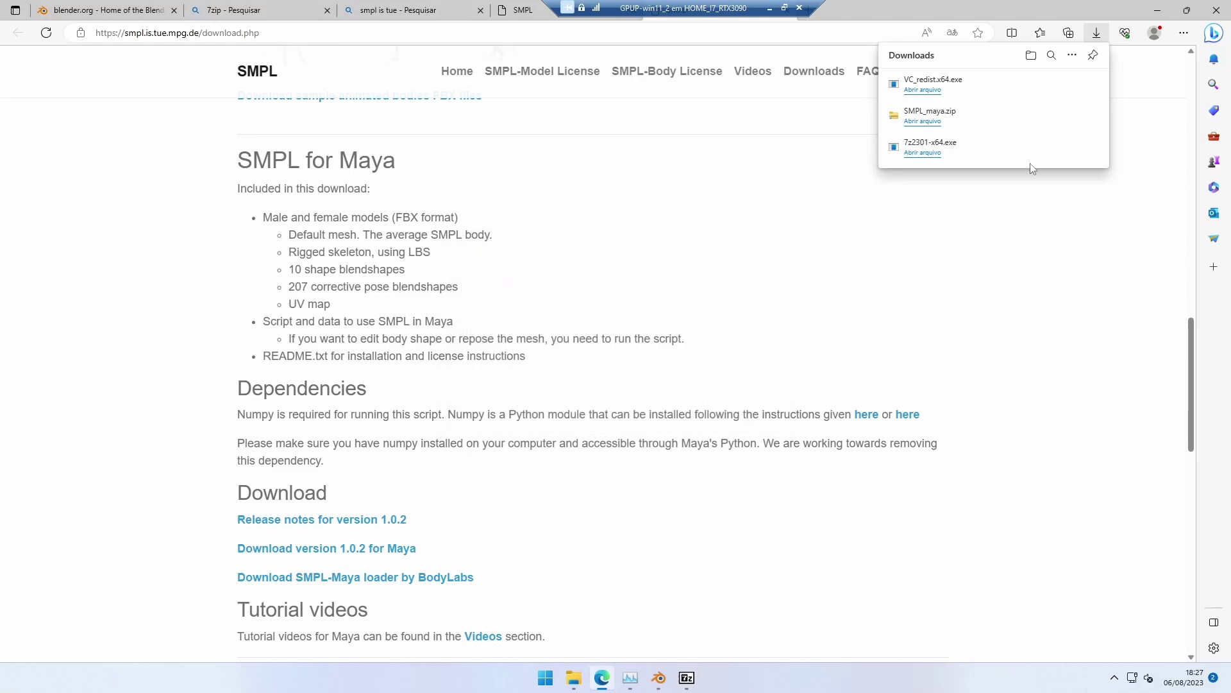
- Minimize Edge, rerun Execute 4D Human in Blender and bring the console forward
left_click(1157, 10)
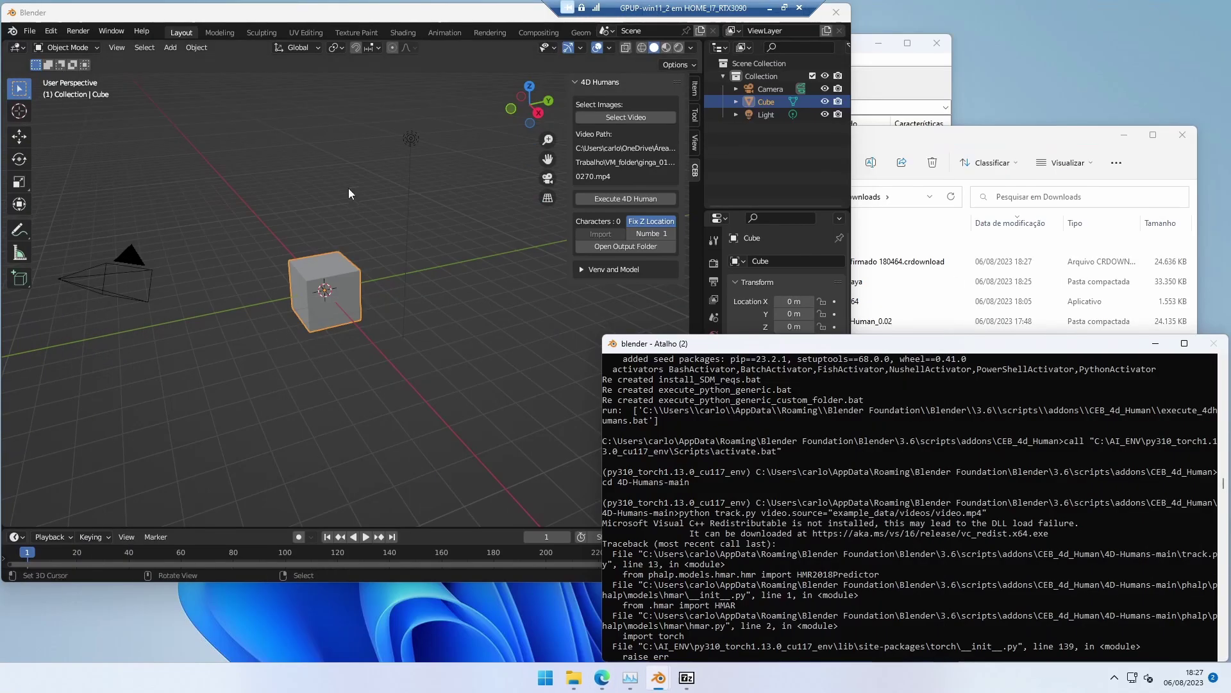
left_click(318, 11)
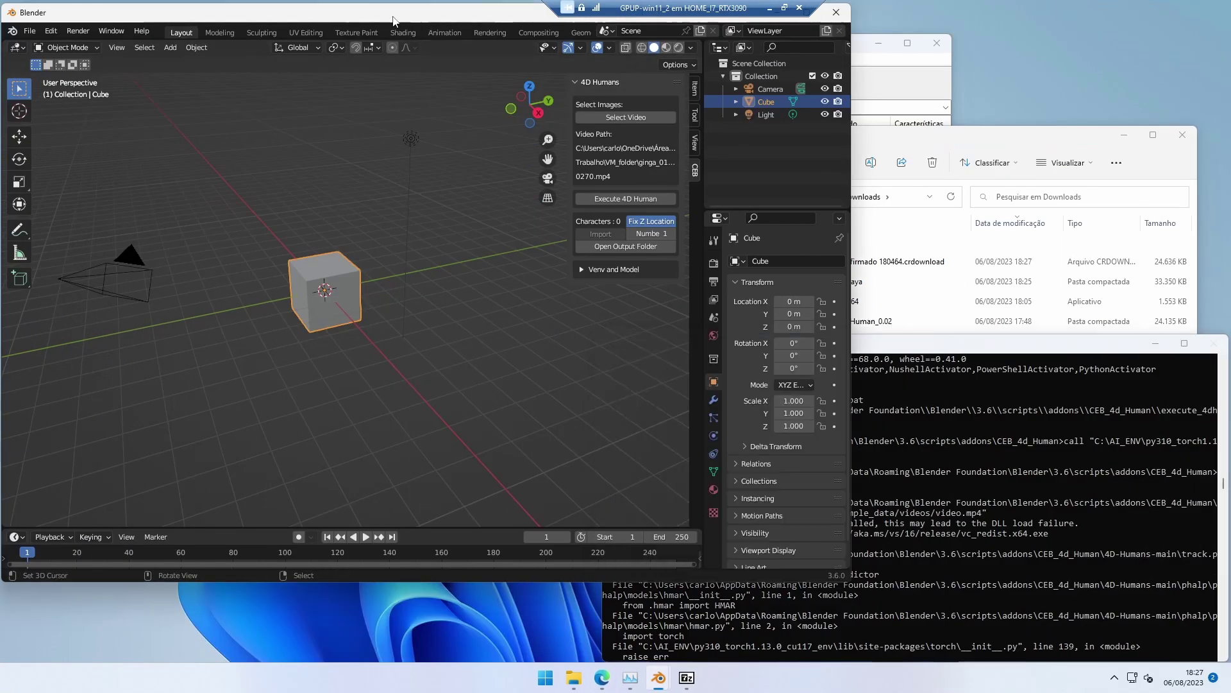
left_click(608, 199)
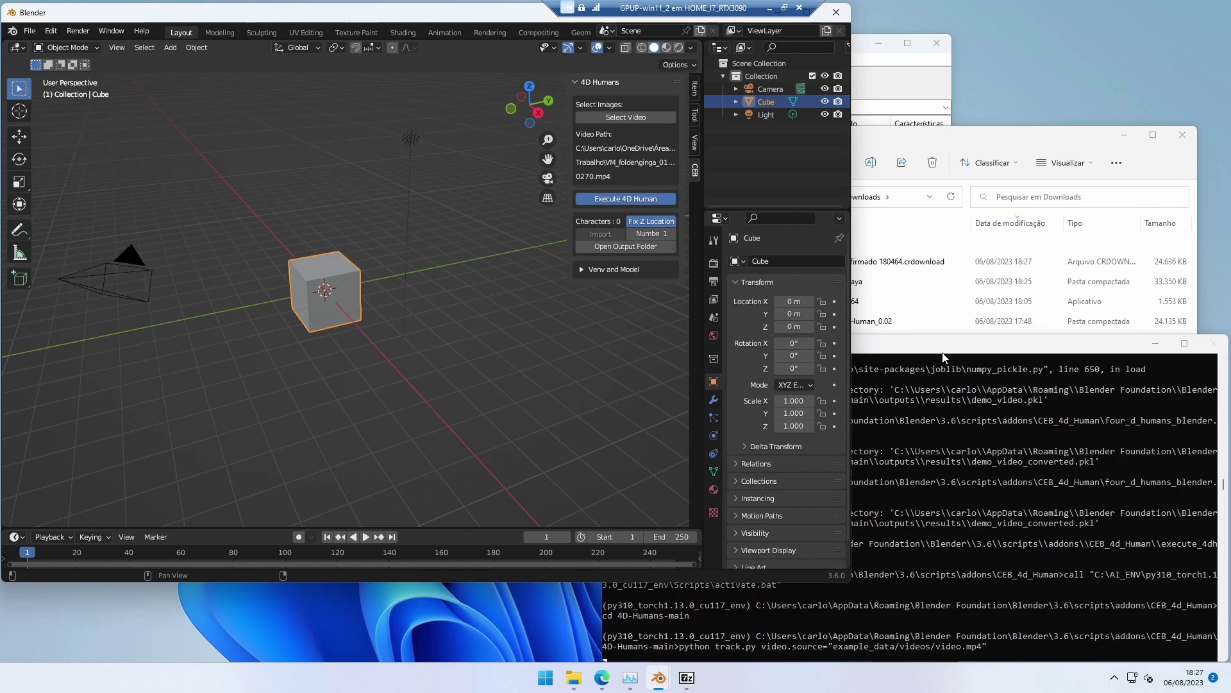
left_click(952, 370)
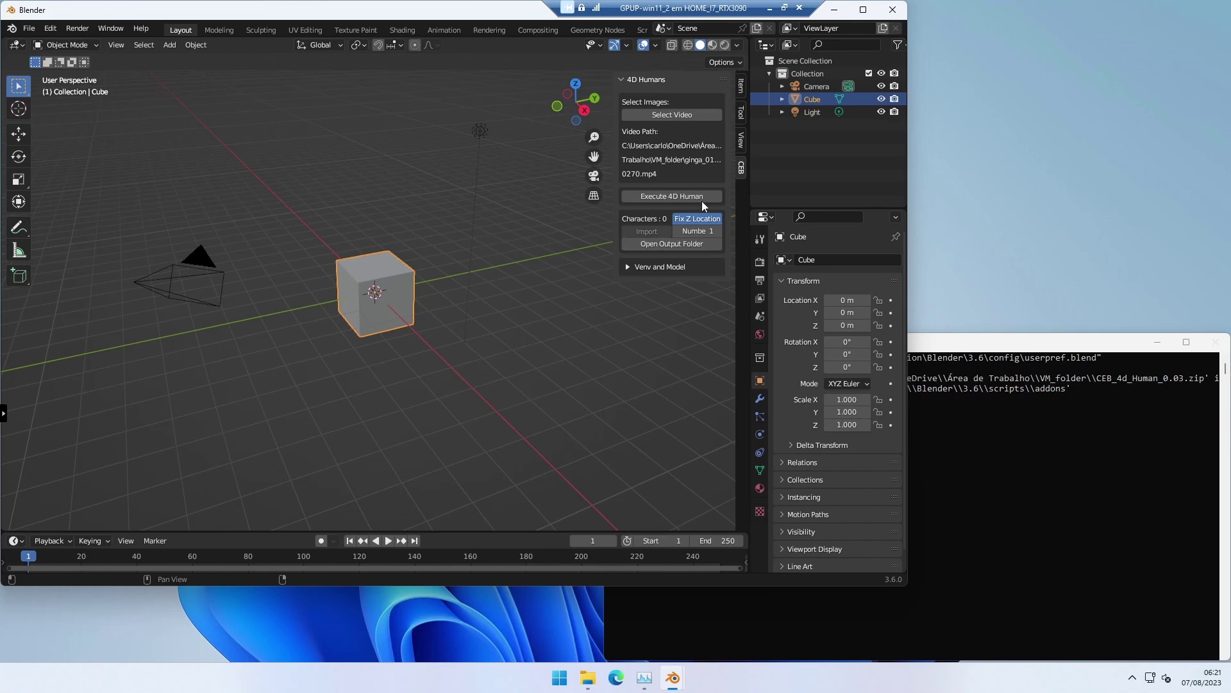
- Execute 4D Human on the ginga clip and watch the console's tracking output
left_click(665, 197)
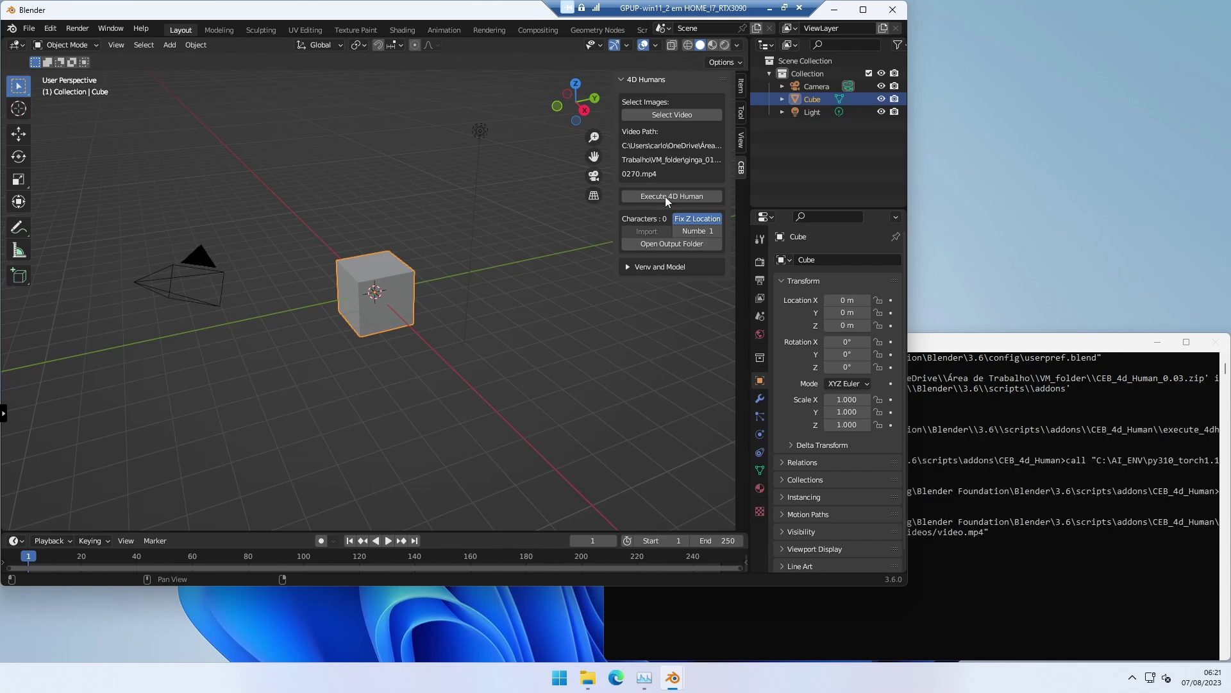
left_click(978, 345)
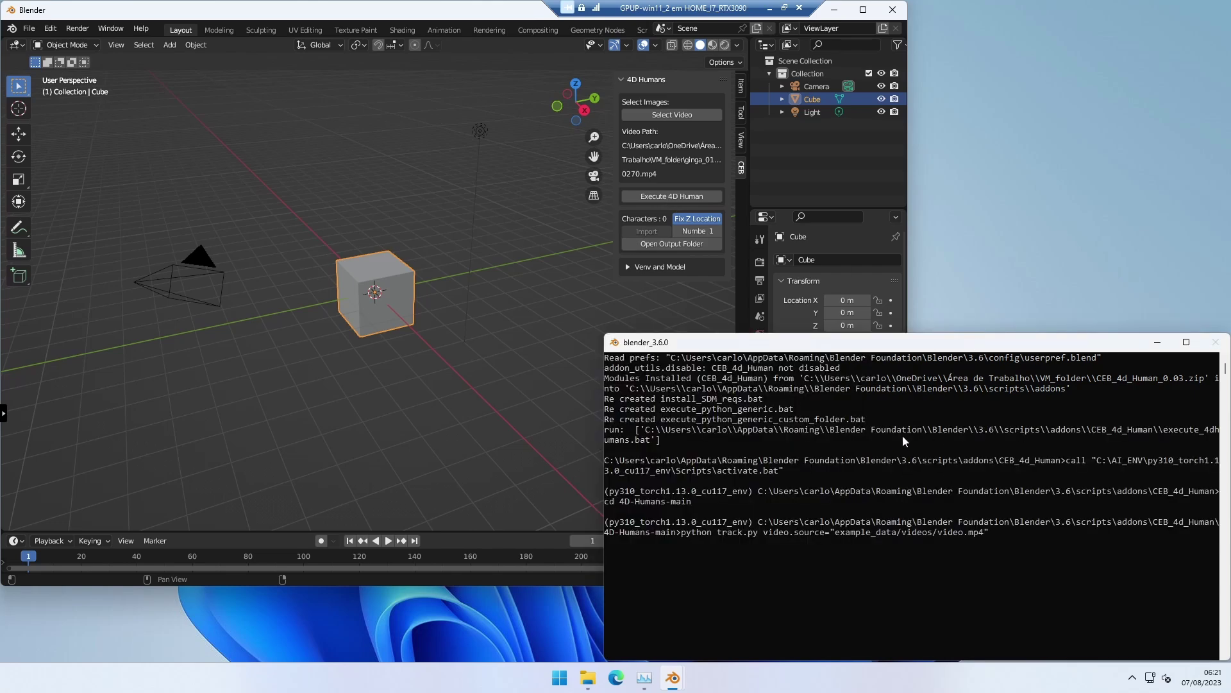
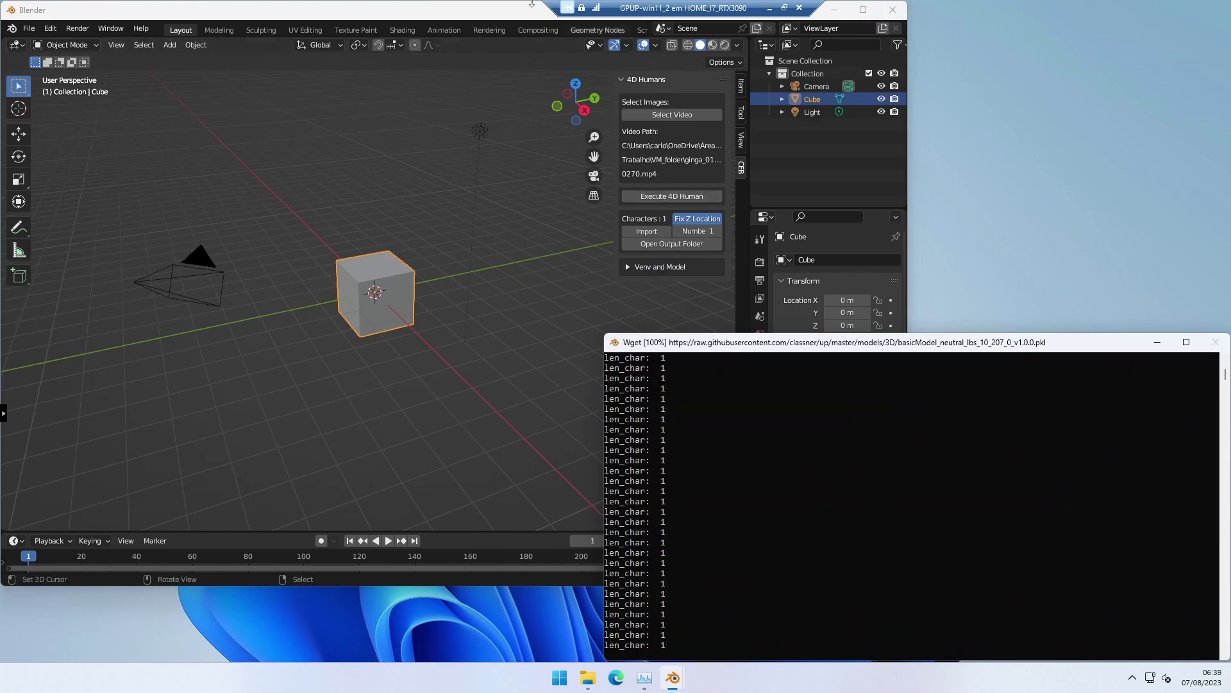
- Set the 4D Humans character number to 2, back to 1, and try importing
left_click(671, 207)
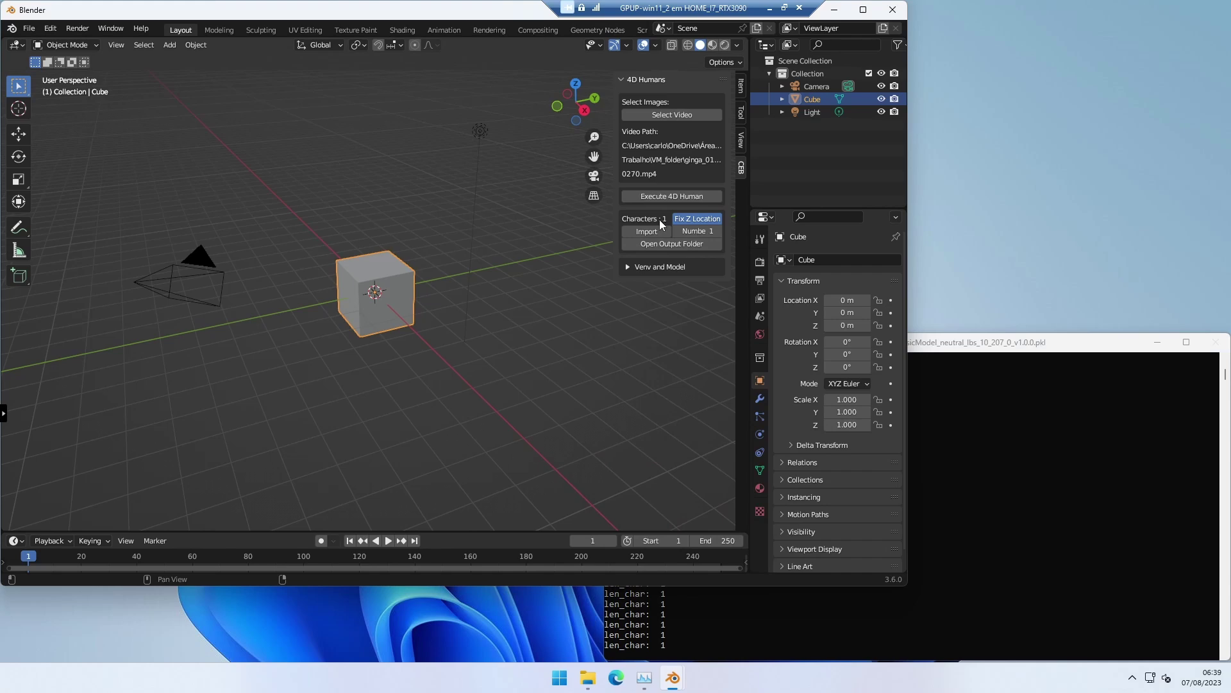
left_click(718, 232)
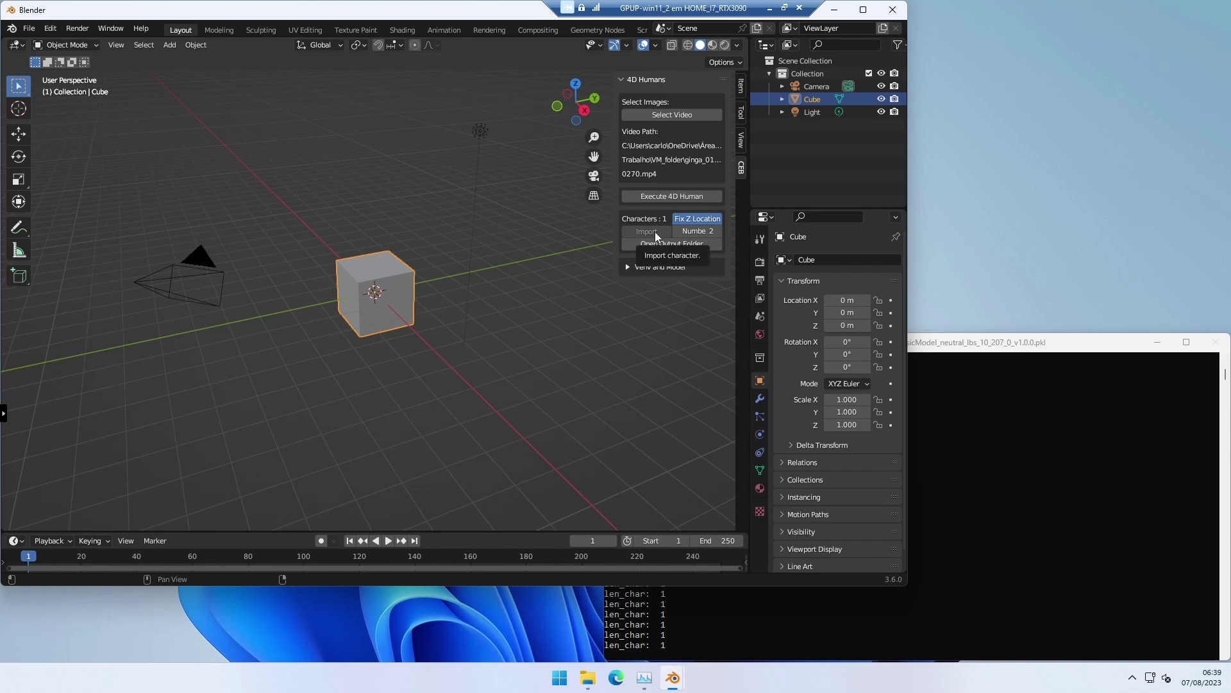
left_click(676, 230)
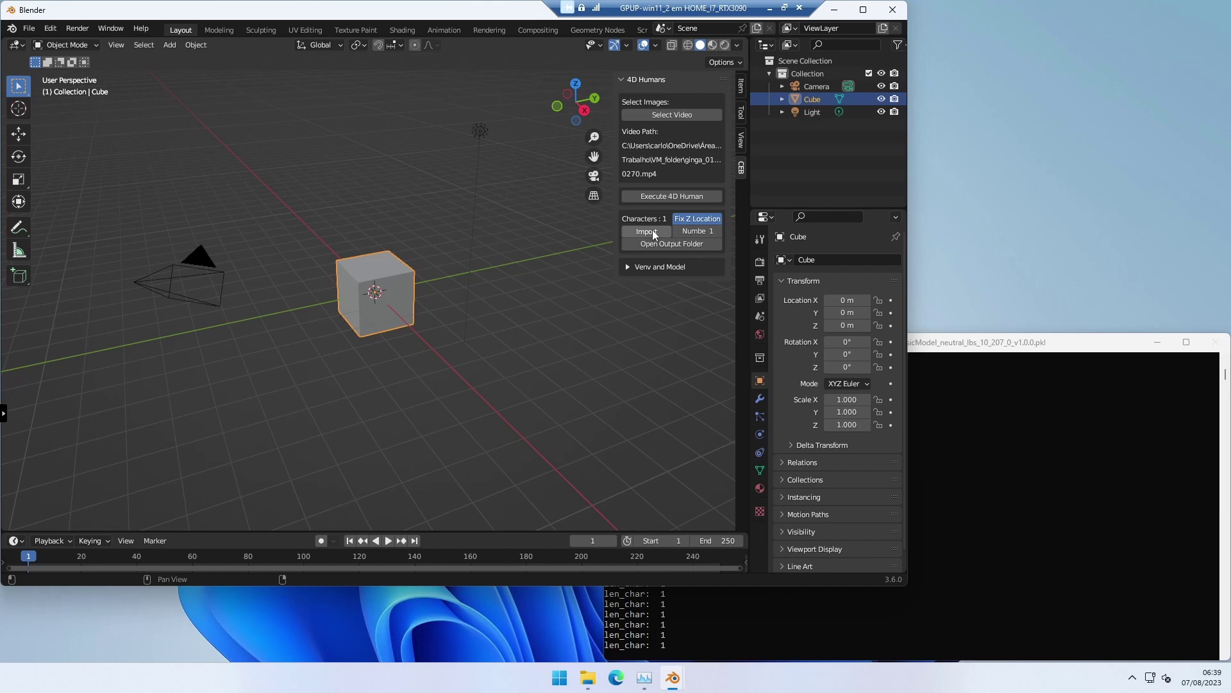
left_click(653, 230)
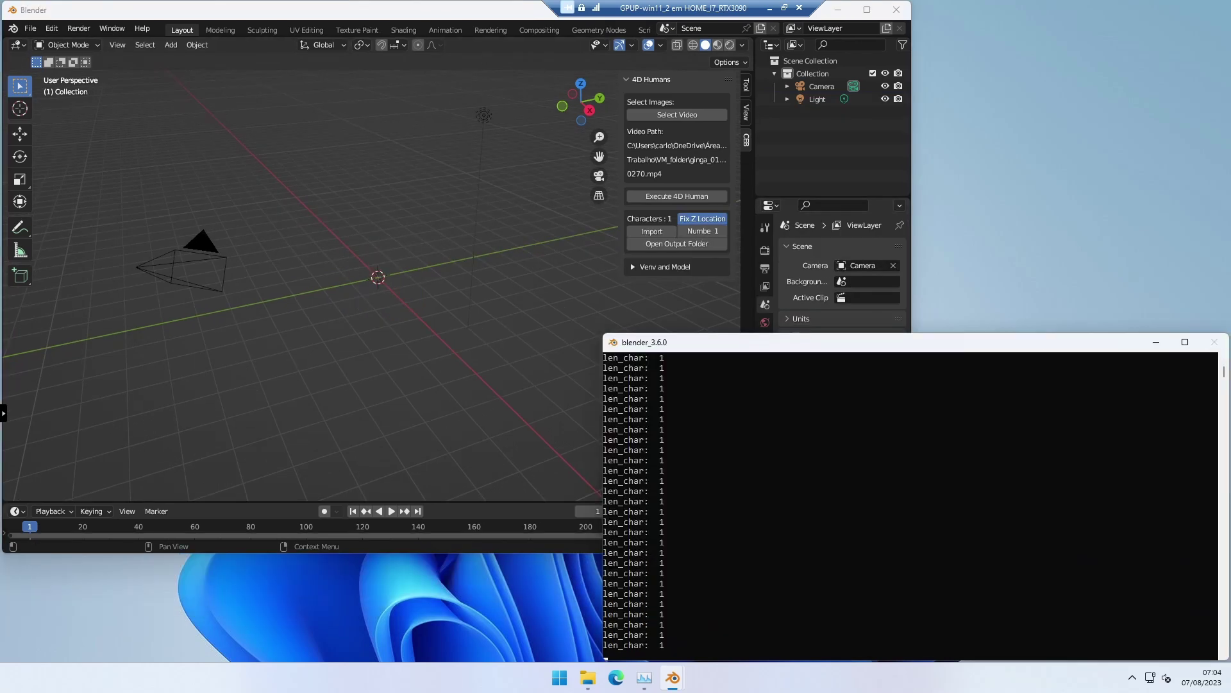
- Import the processed character as Finalized_Armature with mesh and orbit toward it
left_click(365, 16)
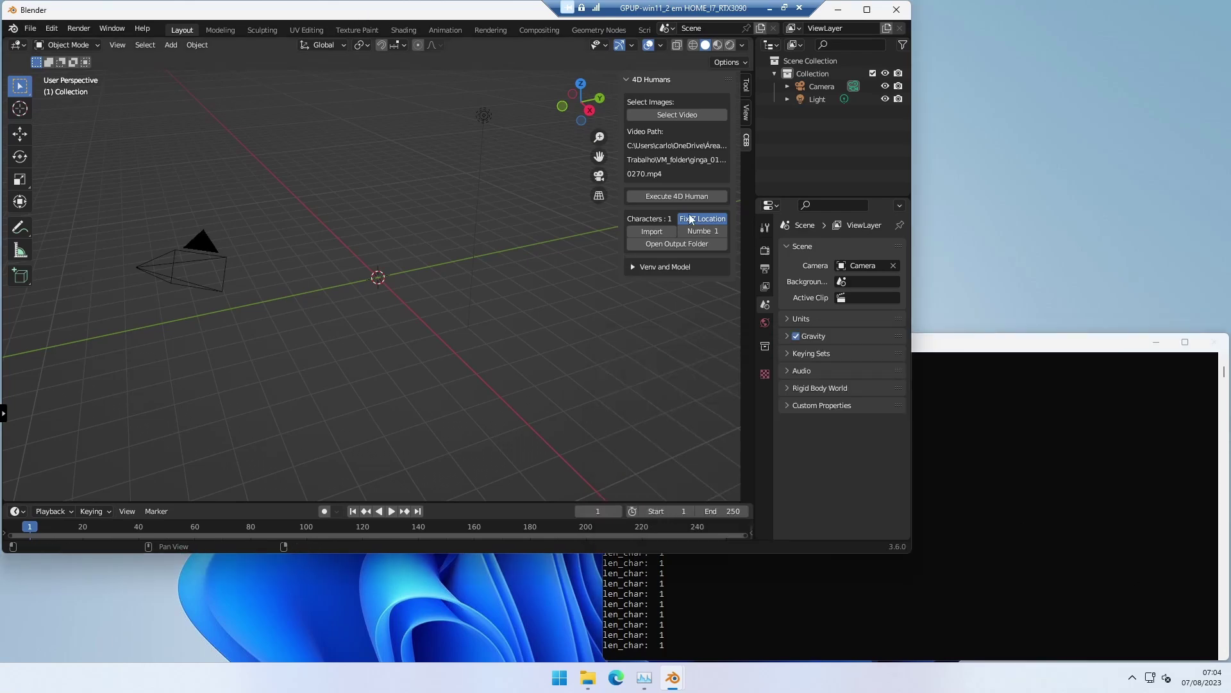
left_click(655, 231)
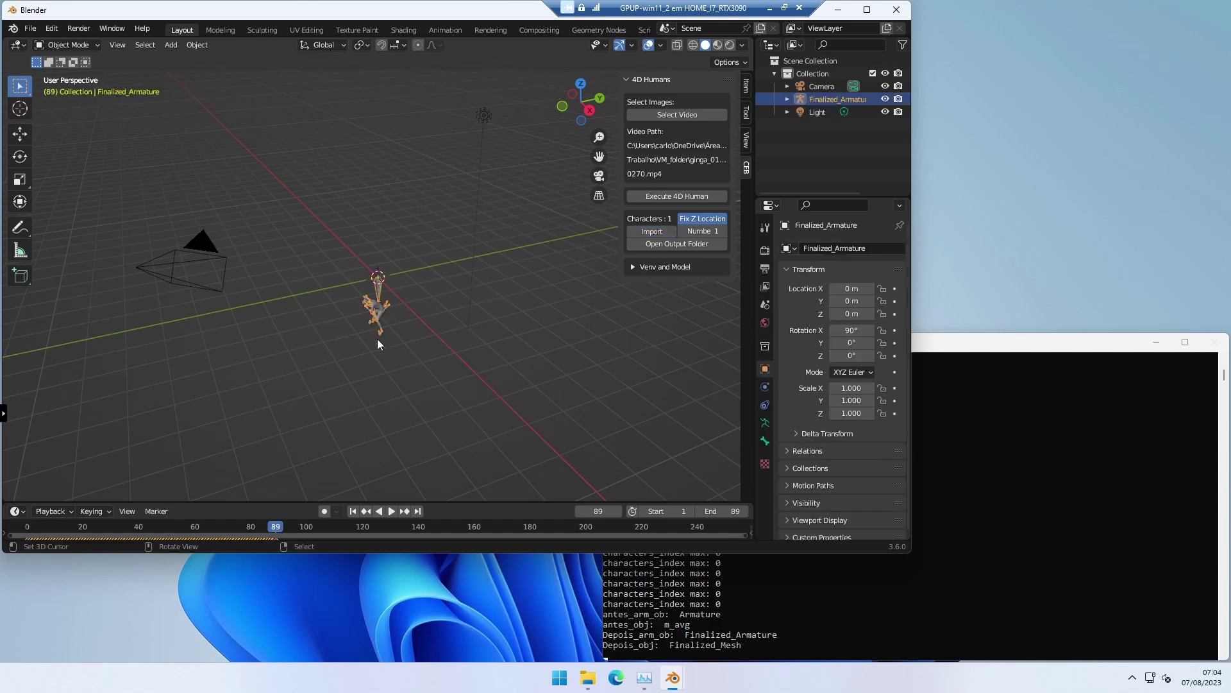
mouse_move(338, 336)
middle_mouse_down()
mouse_move(404, 302)
mouse_move(347, 343)
mouse_move(373, 250)
mouse_move(375, 289)
middle_mouse_up()
scroll(376, 357, "up", 3)
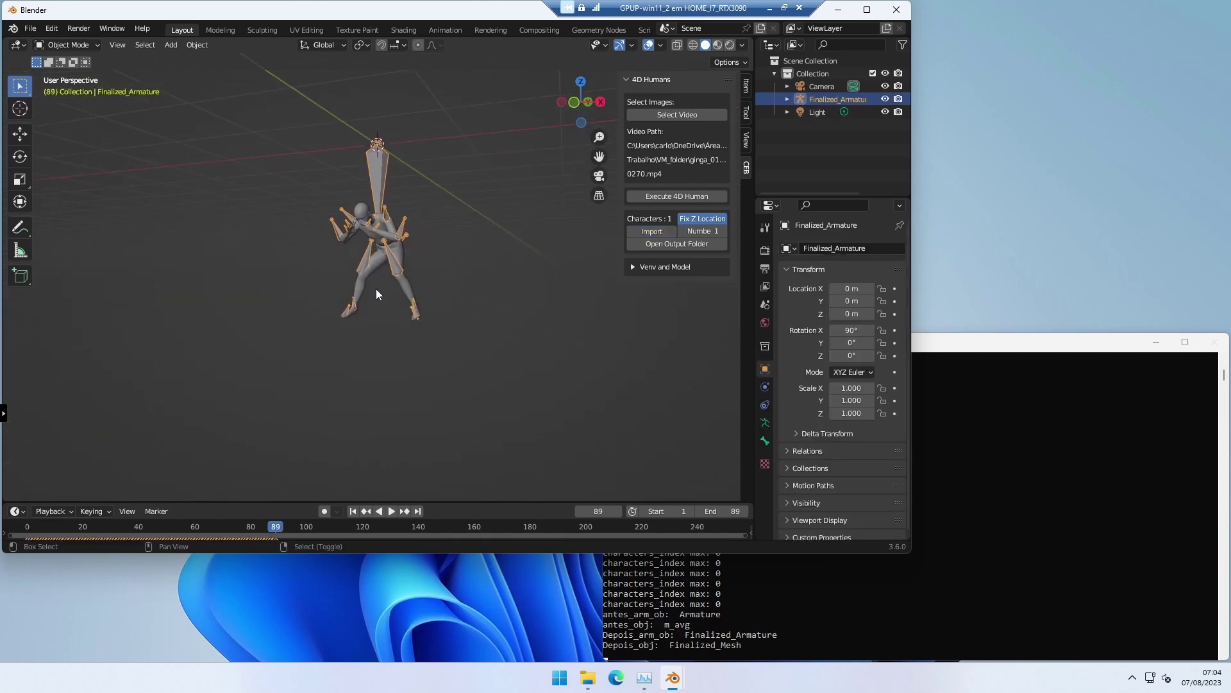
- Enlarge the timeline, play the animation, pause at frame 86, and orbit around the figure
left_click_drag(329, 502, 340, 465)
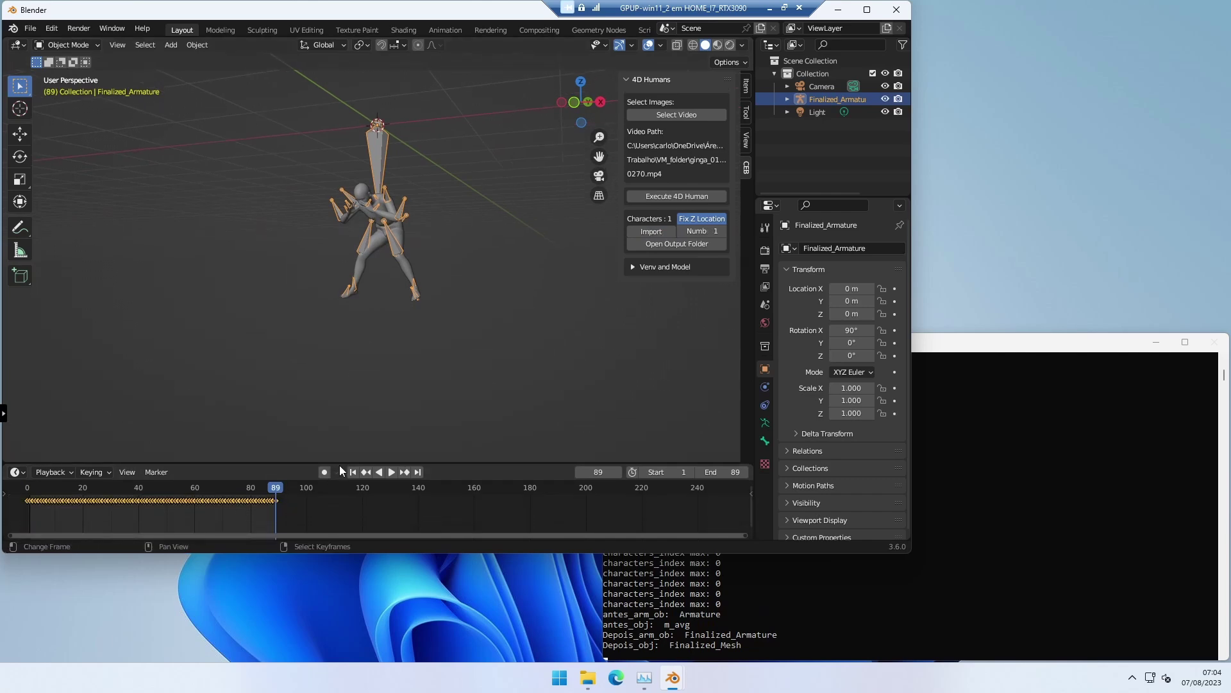
left_click(390, 472)
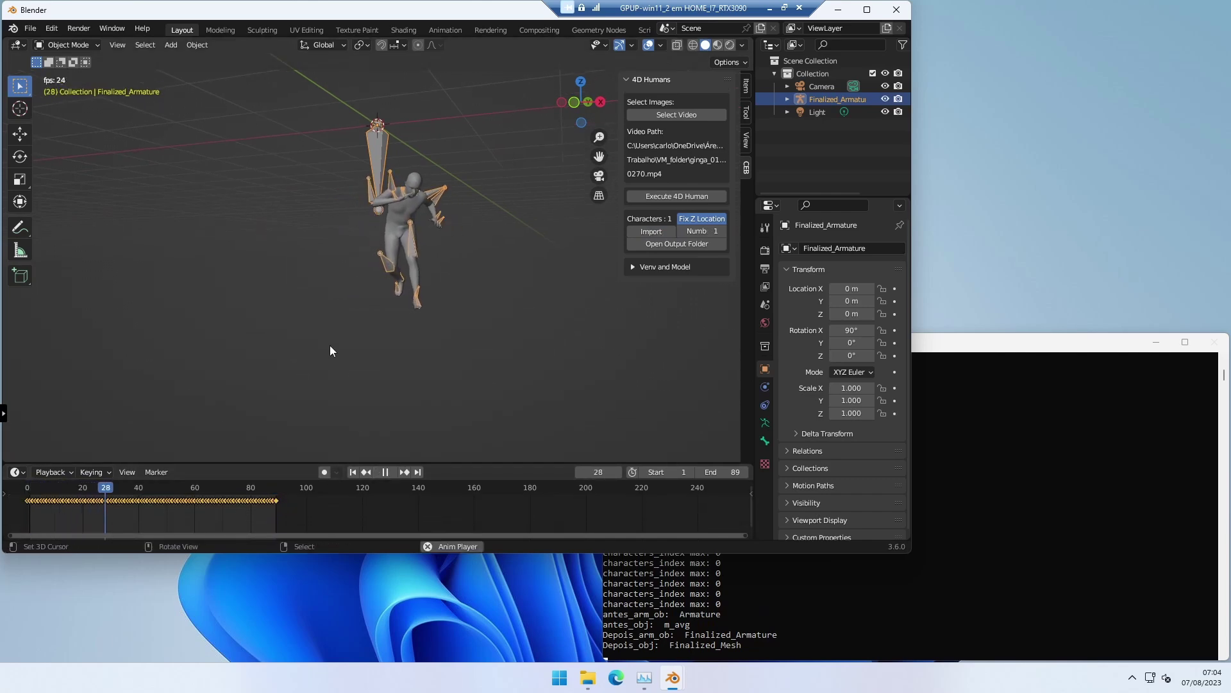
left_click(389, 475)
middle_click_drag(255, 225, 721, 279)
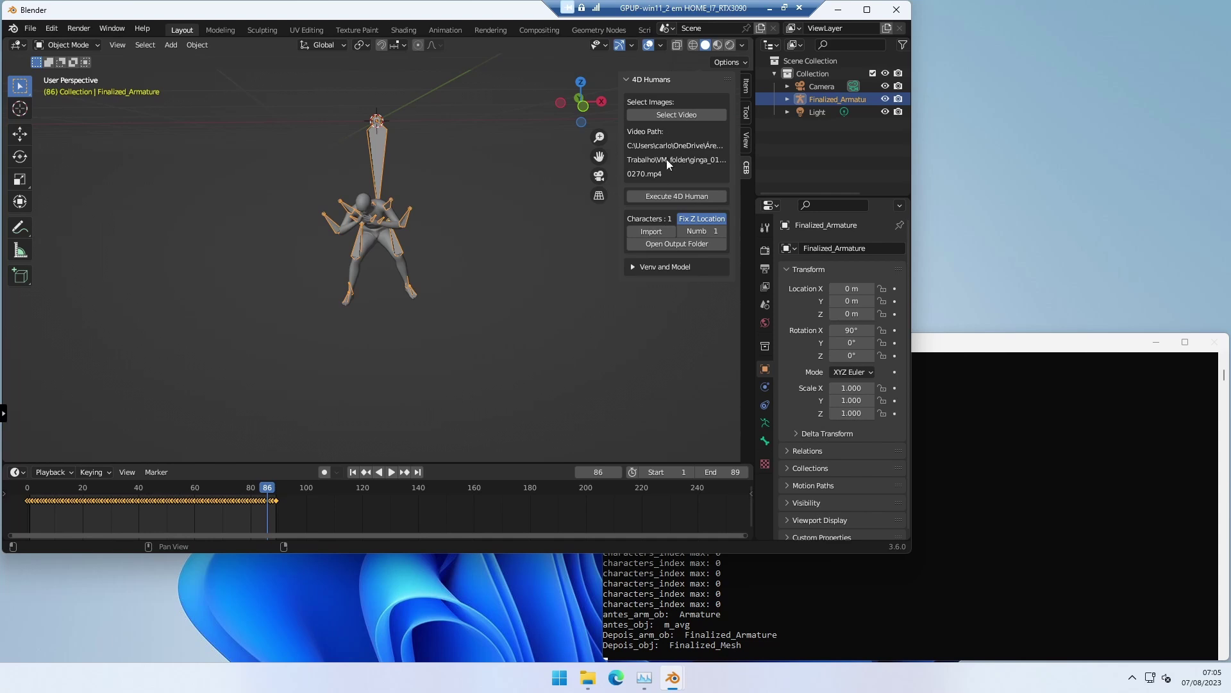
left_click(723, 230)
left_click(682, 231)
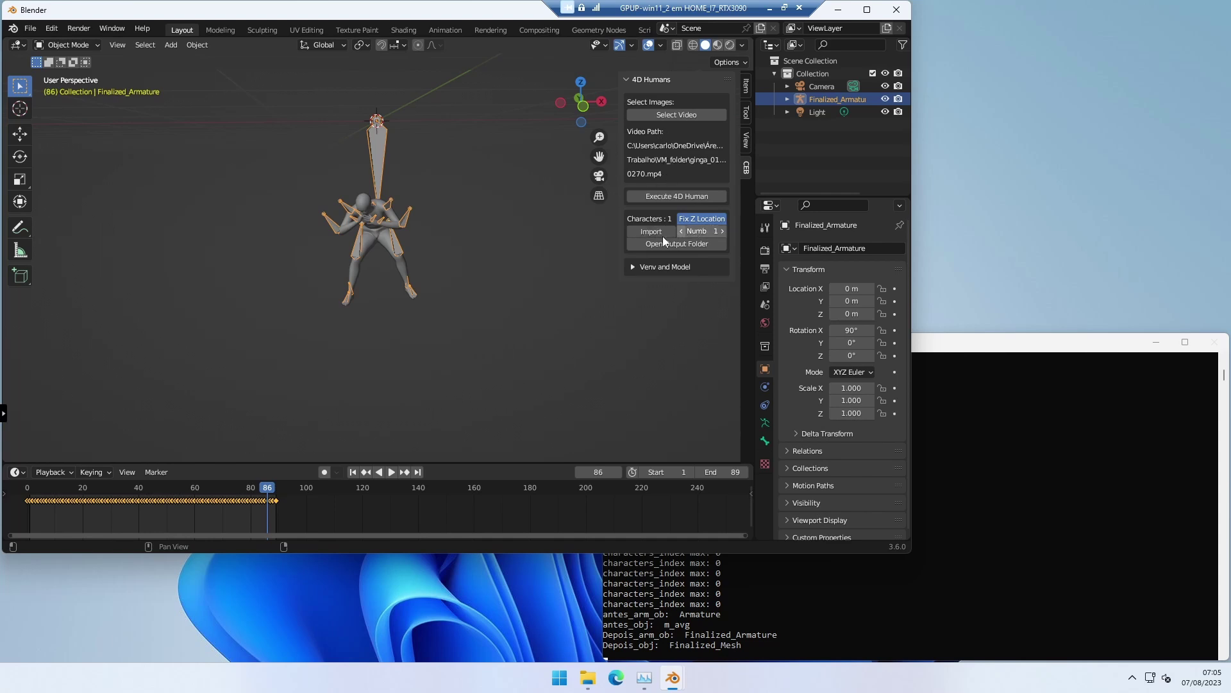